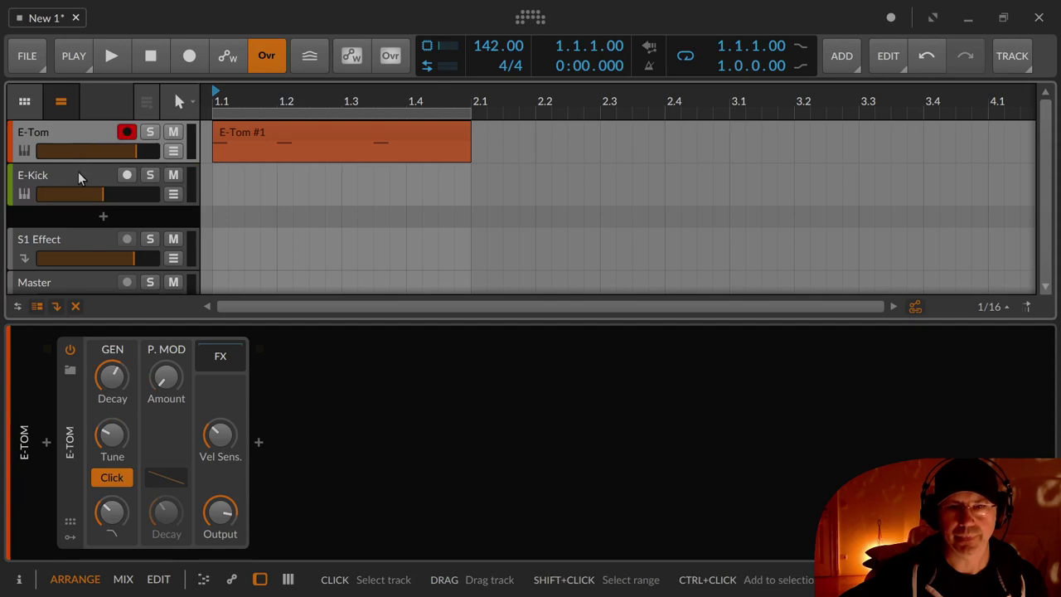
# Select the E-Tom track and view the replacement presets available for its E-Tom device without loading one
pyautogui.click(78, 171)
pyautogui.click(75, 138)
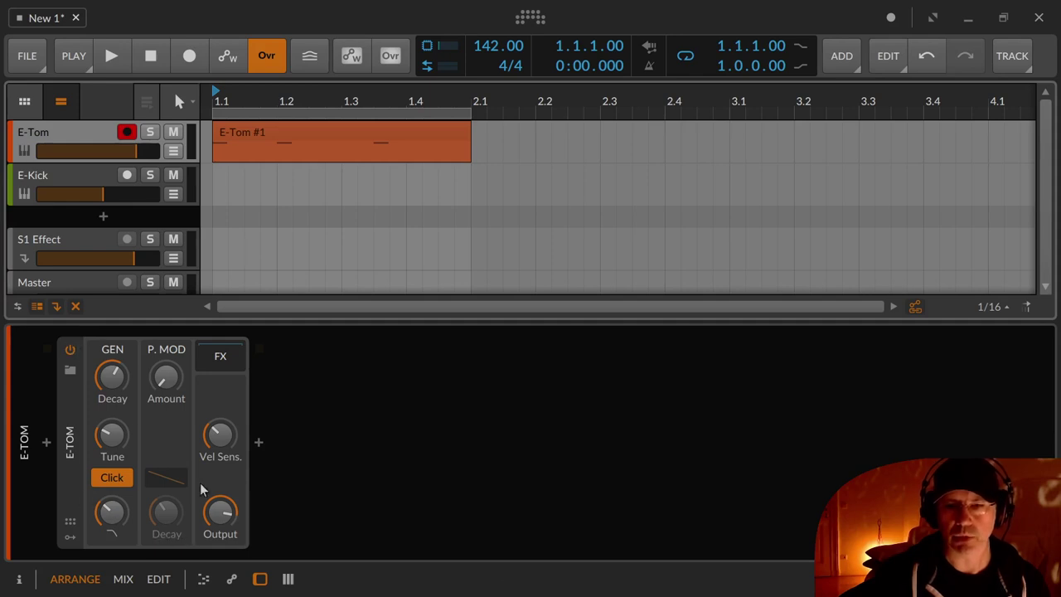
pyautogui.click(70, 348)
pyautogui.click(70, 350)
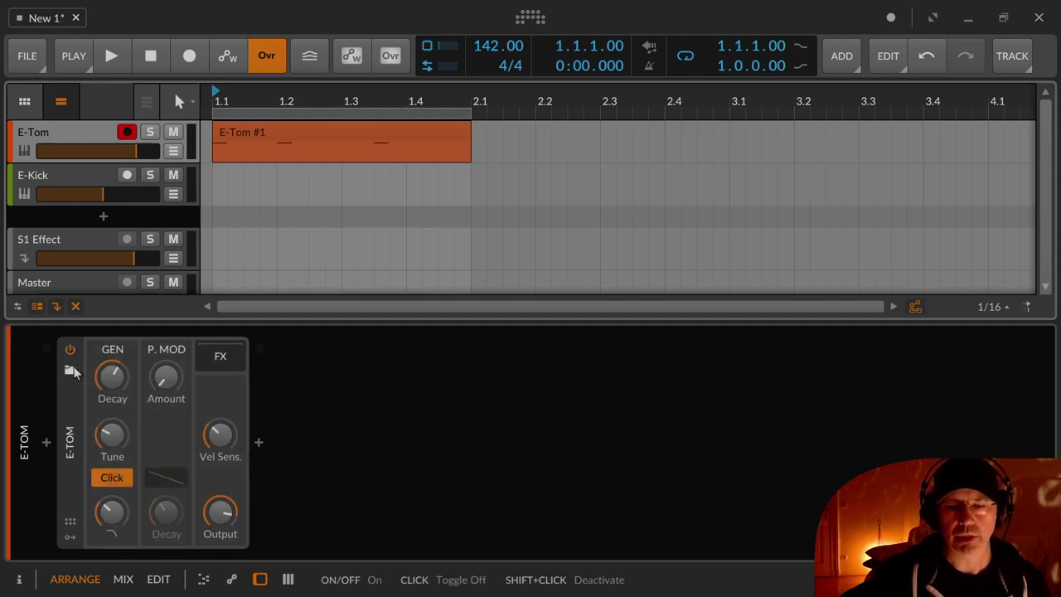
pyautogui.click(70, 370)
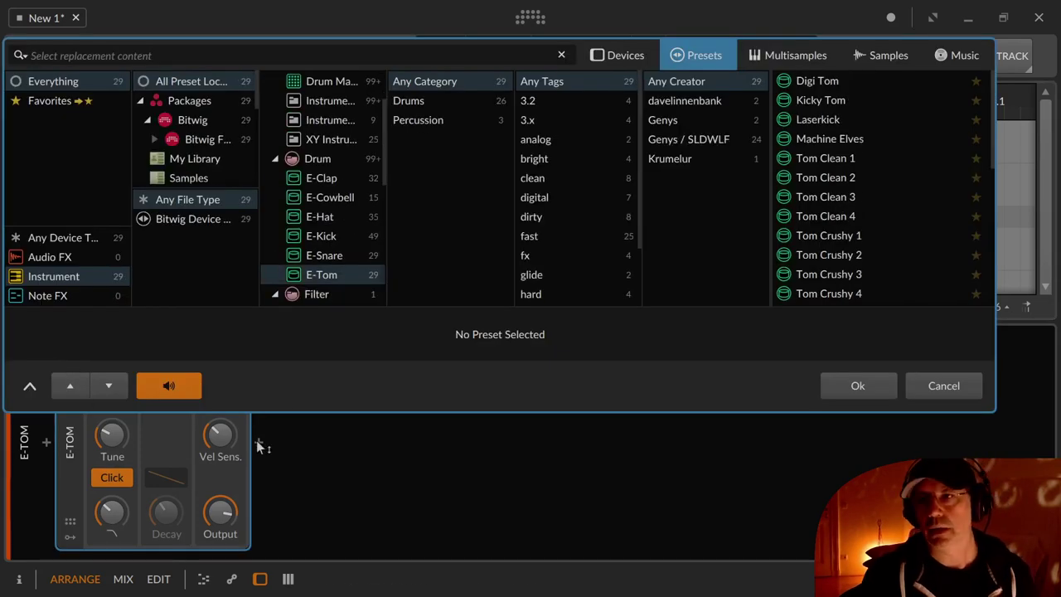
pyautogui.press('Escape')
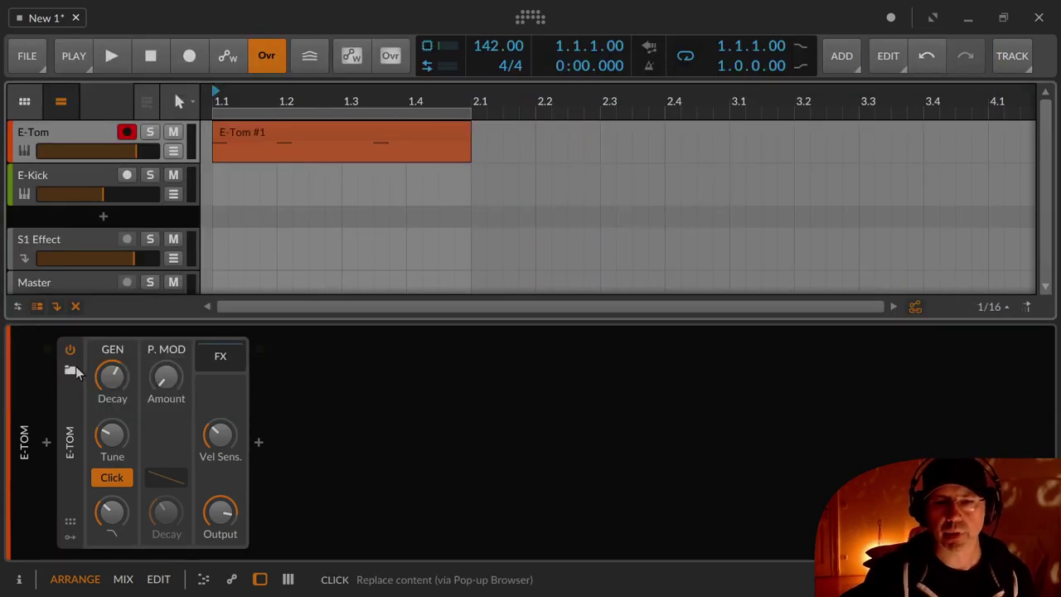
# Show and hide the E-Tom device's remote controls and its modulator slots
pyautogui.click(70, 522)
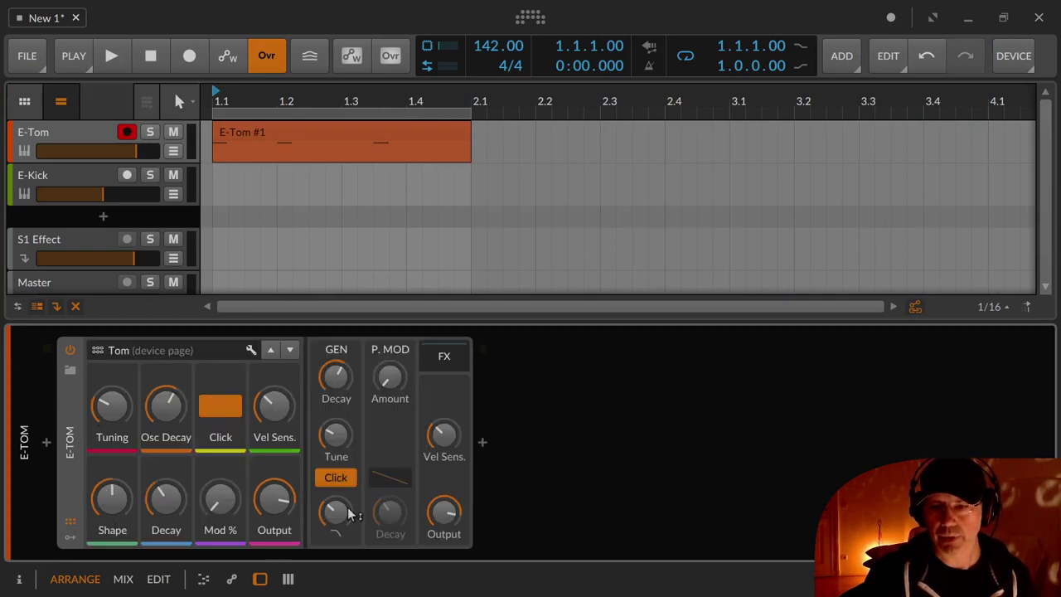
pyautogui.click(71, 521)
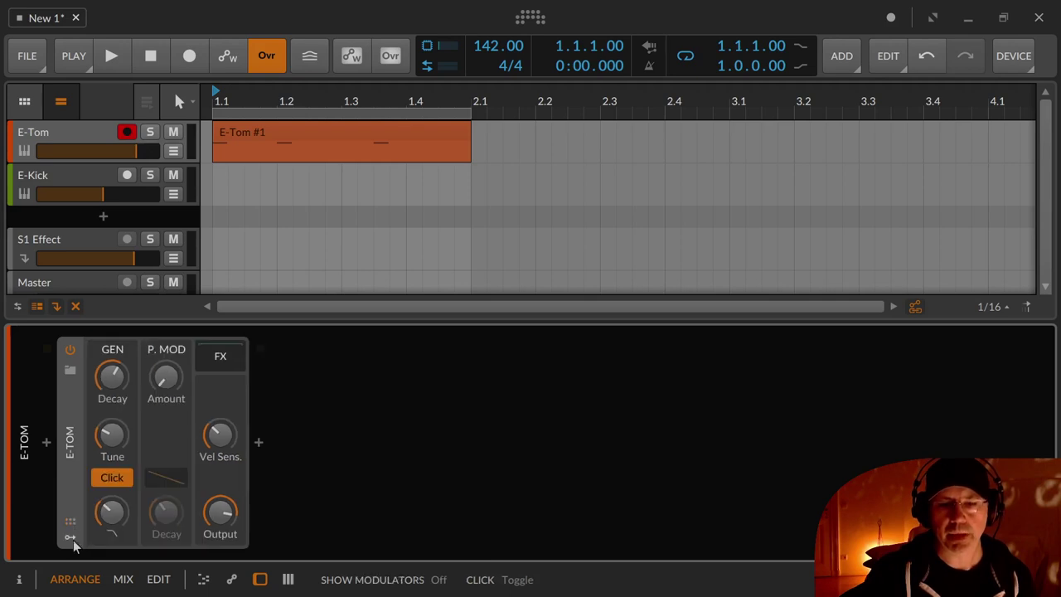
pyautogui.click(71, 537)
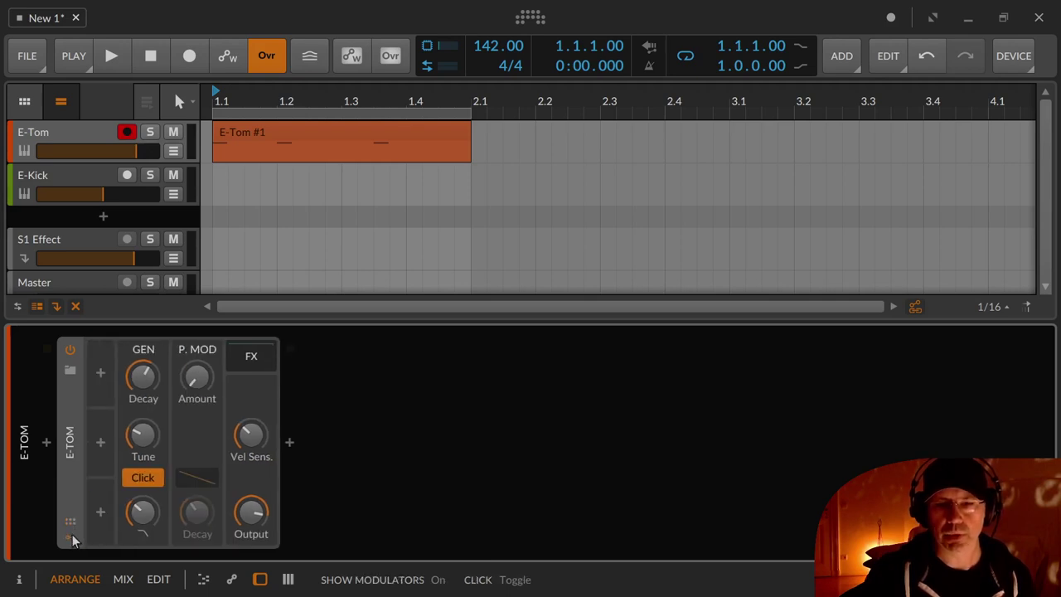
pyautogui.click(71, 536)
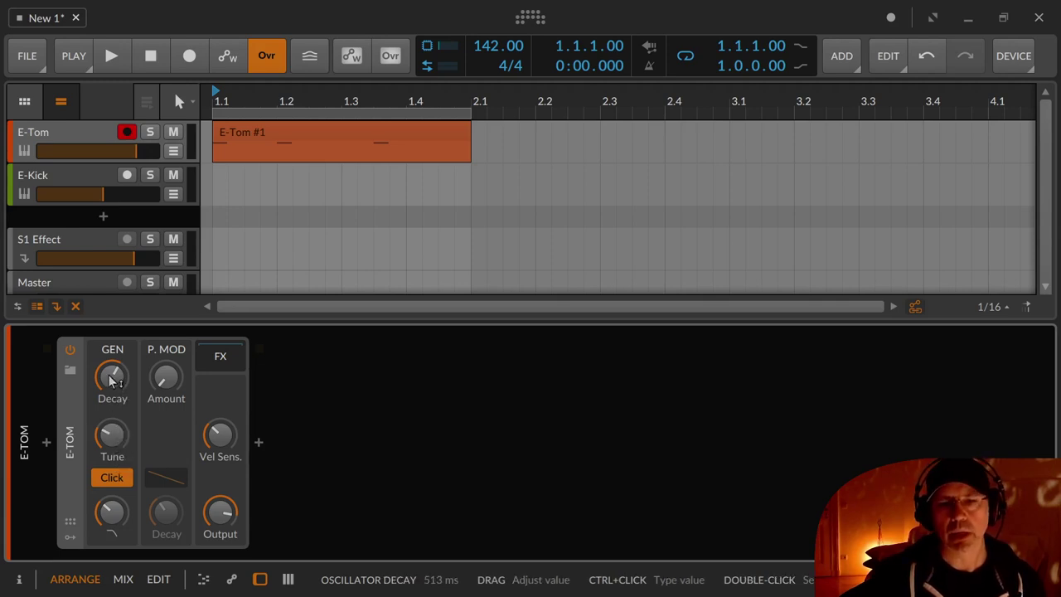
# Lower the E-Tom's oscillator decay to 328 ms, start playback, and raise the decay slightly again
pyautogui.moveTo(114, 379); pyautogui.dragTo(114, 385)
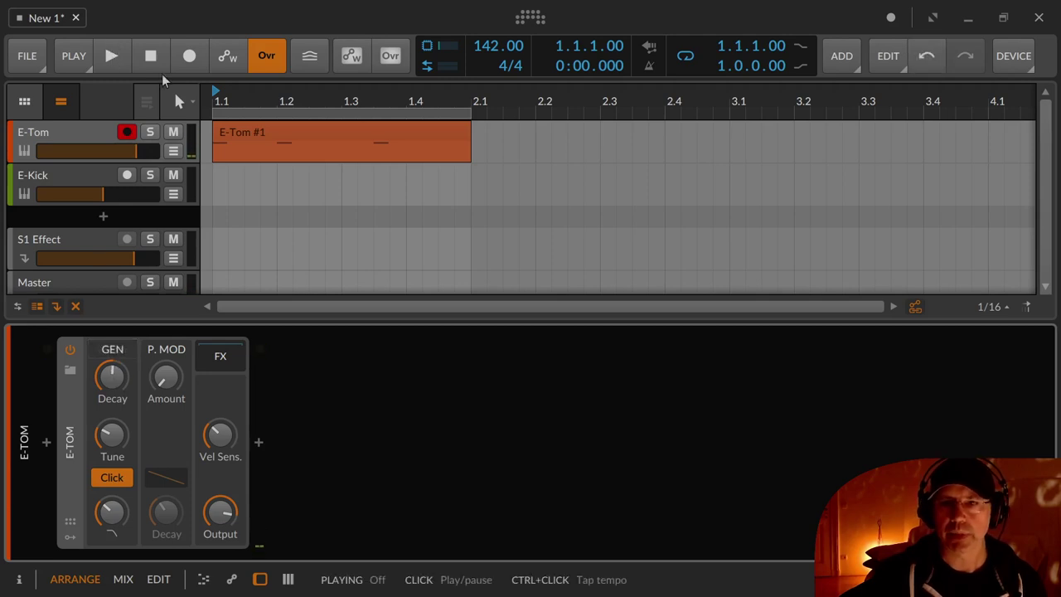
pyautogui.click(120, 48)
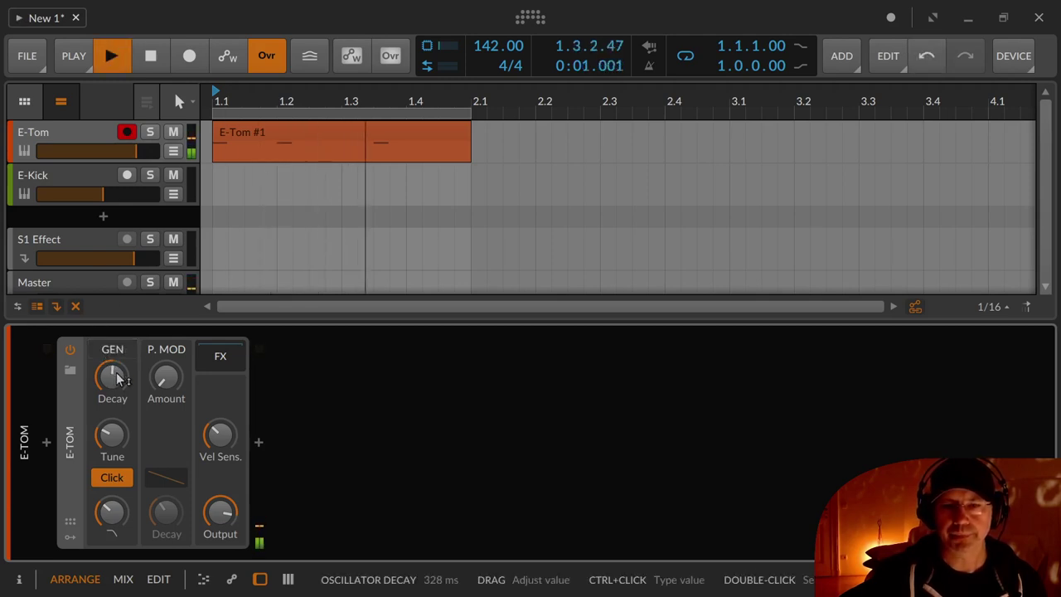
pyautogui.moveTo(112, 378)
pyautogui.mouseDown()
pyautogui.moveTo(112, 409)
pyautogui.moveTo(116, 354)
pyautogui.moveTo(116, 369)
pyautogui.mouseUp()
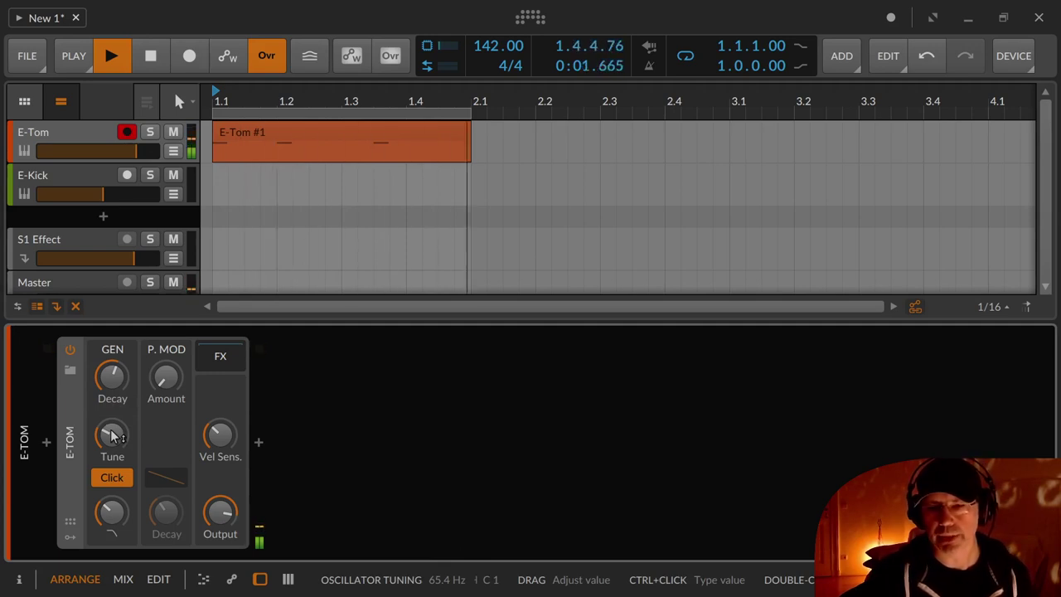
# Sweep the E-Tom's oscillator tuning up to 466 Hz and back down, settle on 80.8 Hz, and stop playback
pyautogui.moveTo(112, 437); pyautogui.dragTo(113, 374)
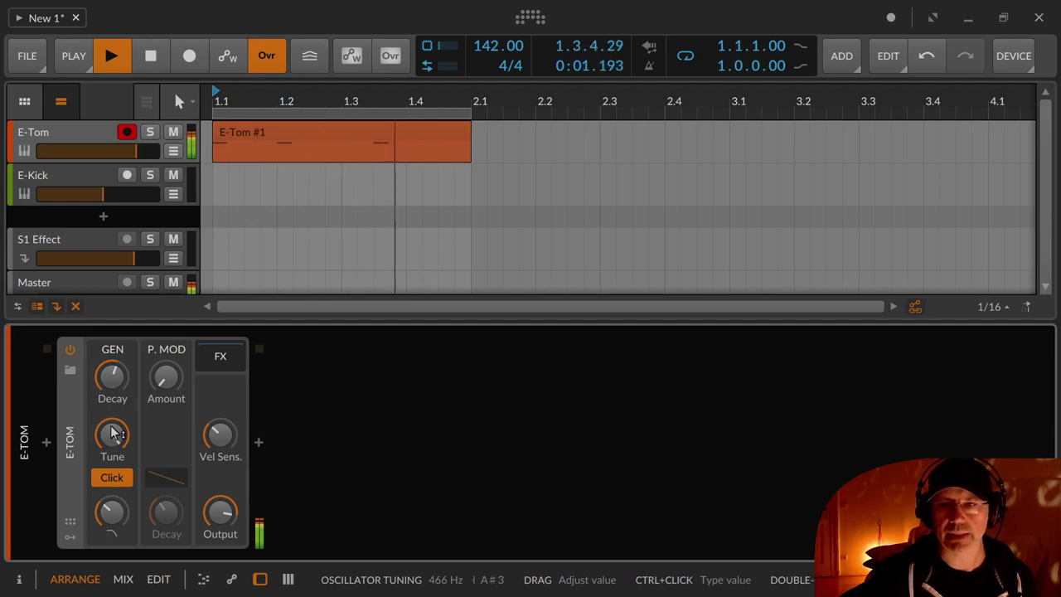
pyautogui.moveTo(114, 432); pyautogui.dragTo(114, 511)
pyautogui.moveTo(111, 435); pyautogui.dragTo(111, 406)
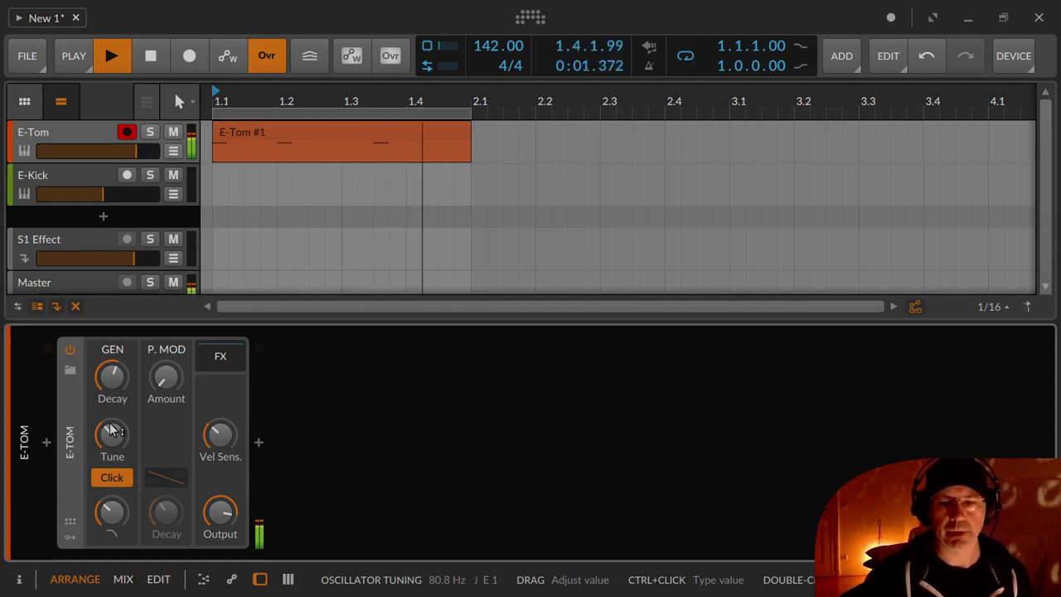
pyautogui.press('space')
# Copy the E-Tom #1 clip onto the E-Kick track at bar 1
pyautogui.click(101, 180)
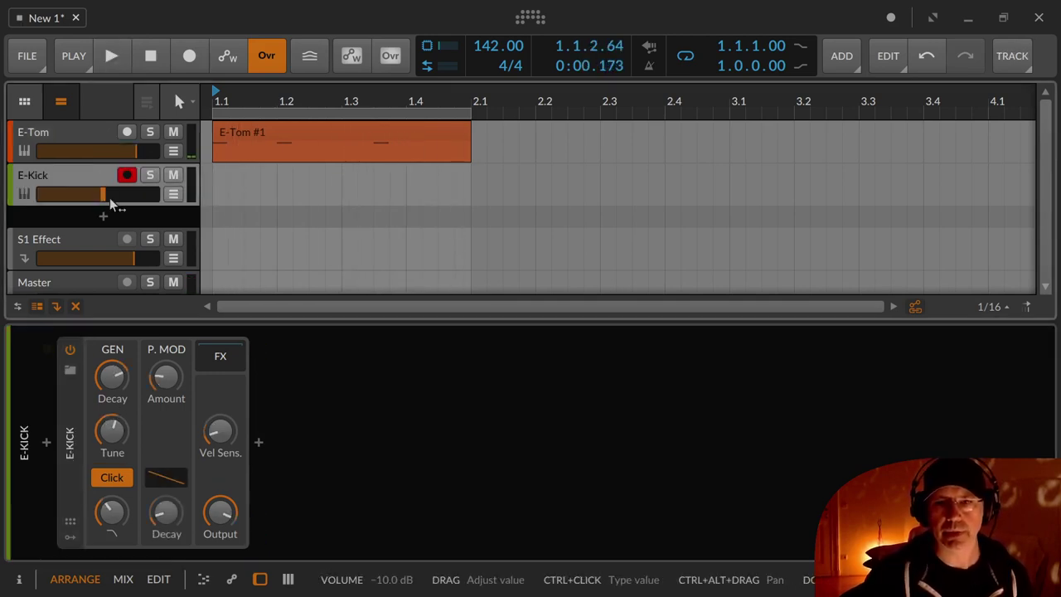
pyautogui.click(238, 132)
pyautogui.moveTo(247, 171); pyautogui.dragTo(244, 170)
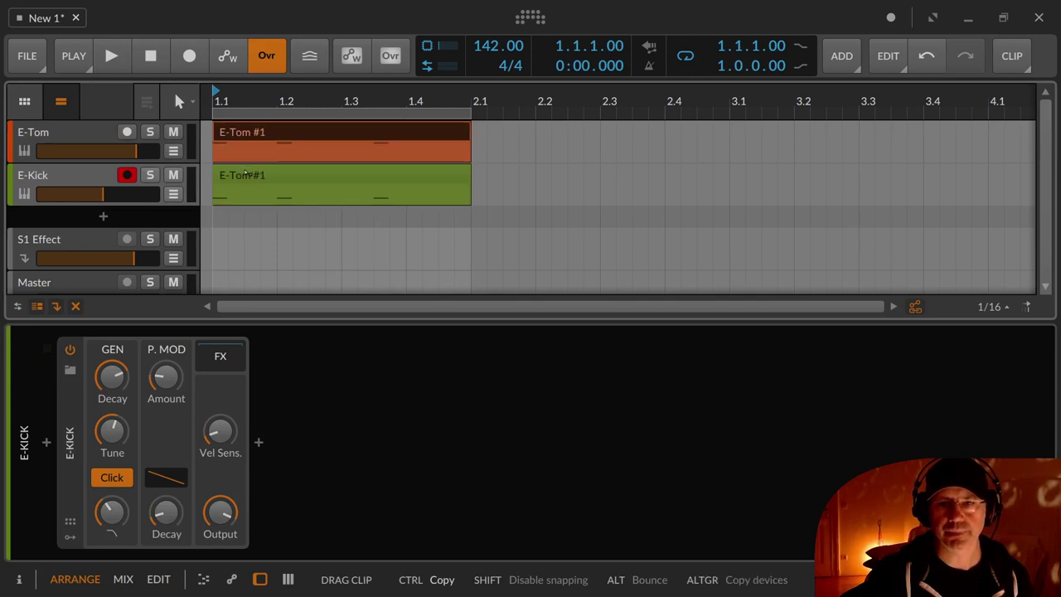
# Play the loop and alternate solo between the E-Kick and E-Tom tracks to compare their sounds
pyautogui.press('space')
pyautogui.press('space')
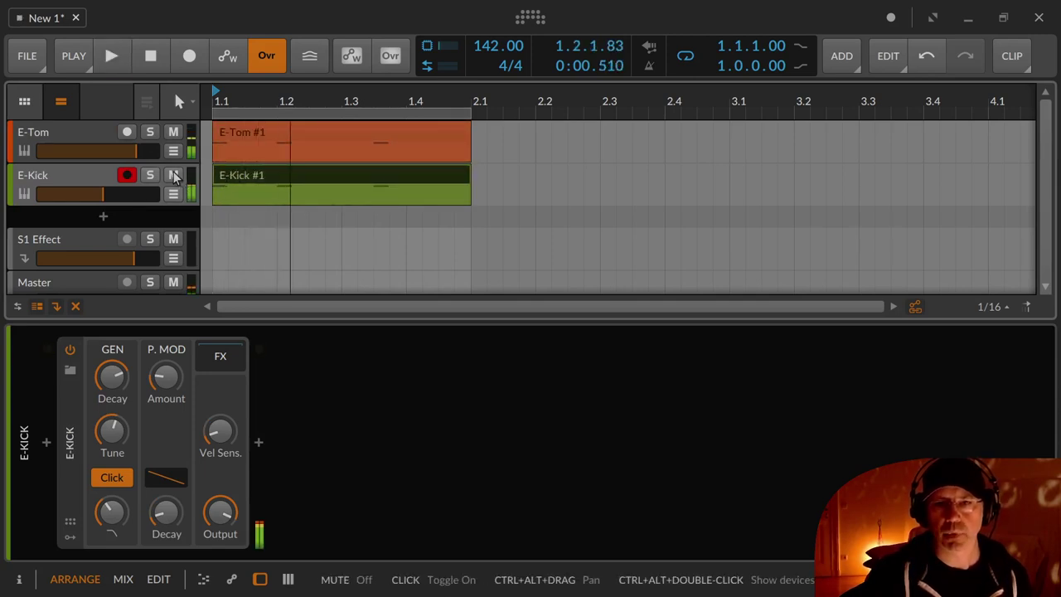
pyautogui.click(149, 175)
pyautogui.click(173, 176)
pyautogui.press('space')
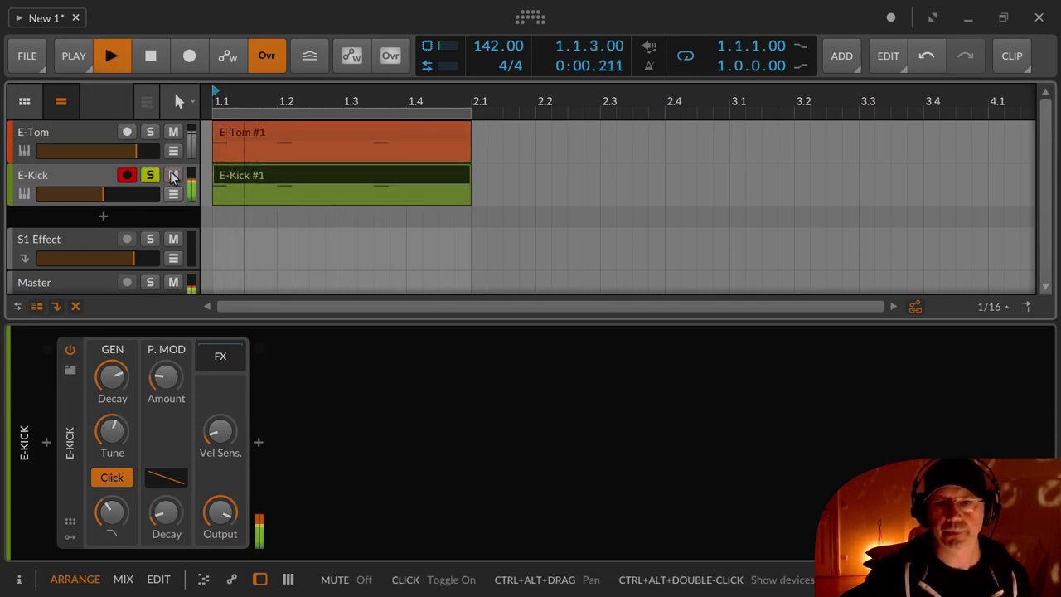
pyautogui.click(150, 132)
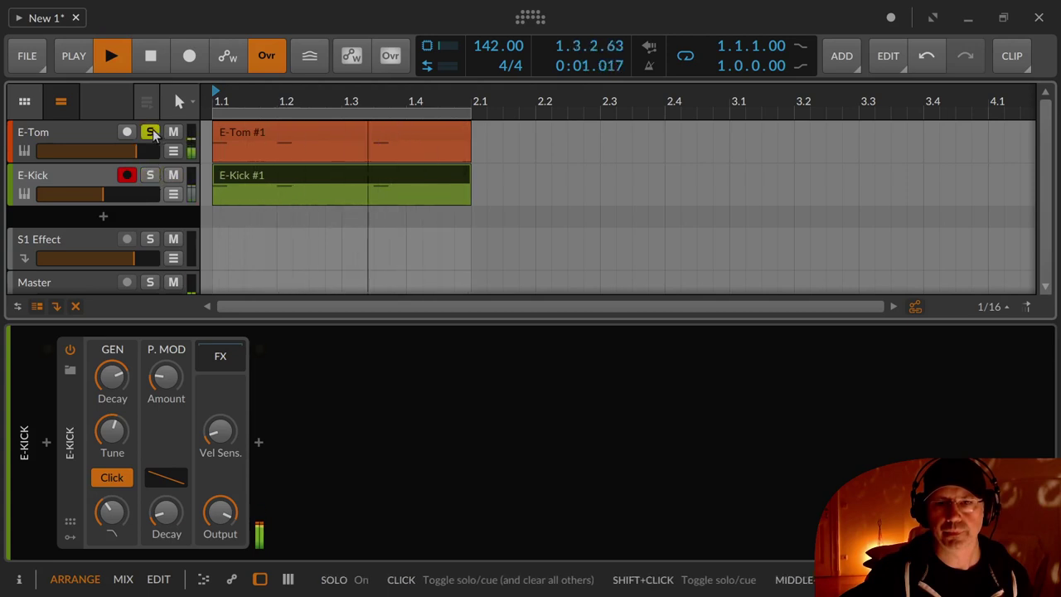
pyautogui.click(150, 175)
# Check the E-Kick's oscillator tuning and set the E-Tom's oscillator tuning to the same 46.2 Hz
pyautogui.click(92, 178)
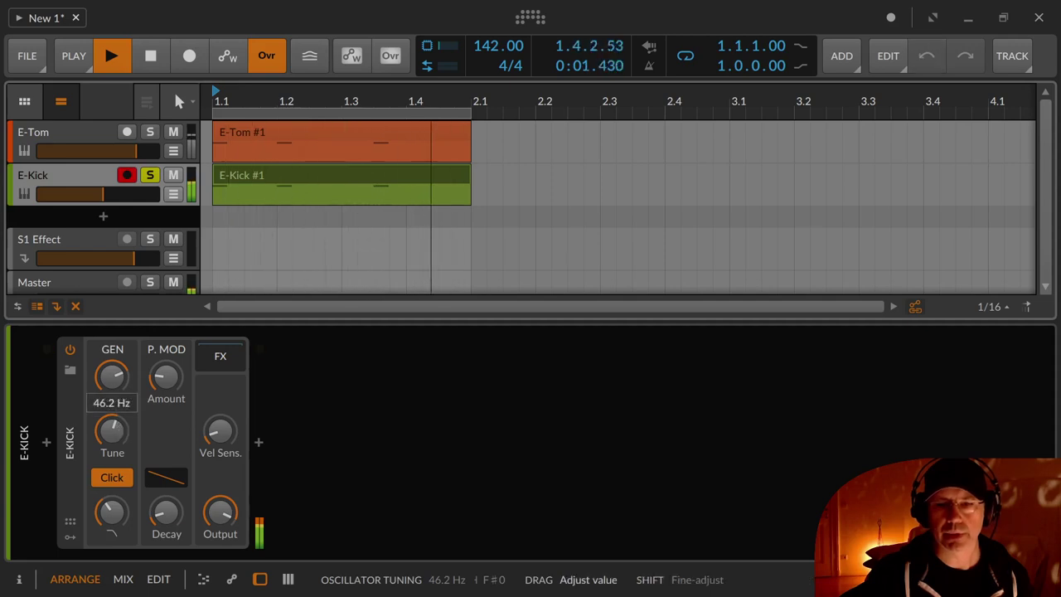
pyautogui.click(83, 135)
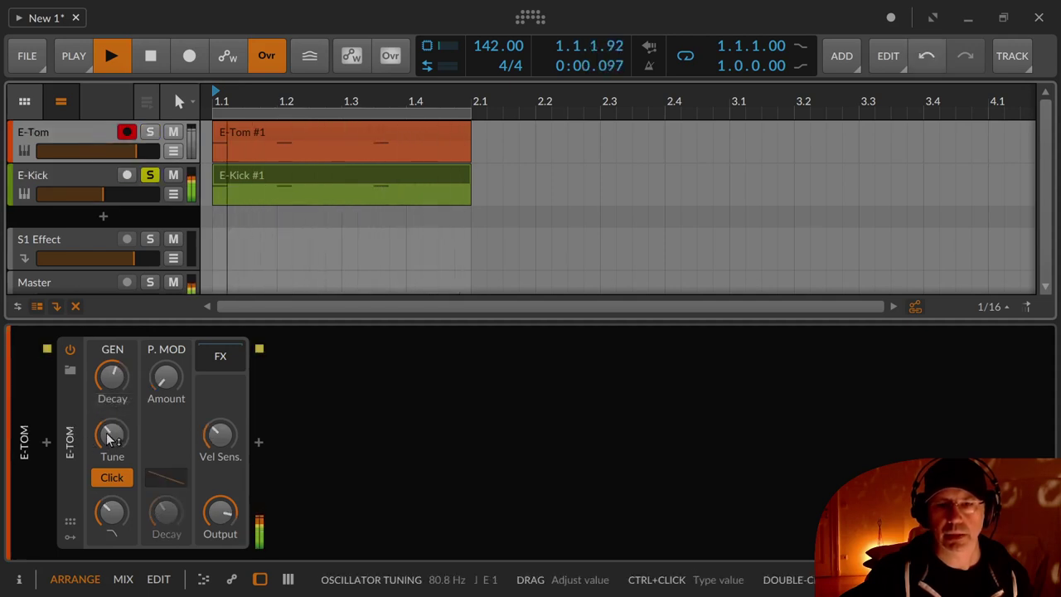
pyautogui.moveTo(112, 434)
pyautogui.mouseDown()
pyautogui.moveTo(112, 462)
pyautogui.moveTo(112, 449)
pyautogui.mouseUp()
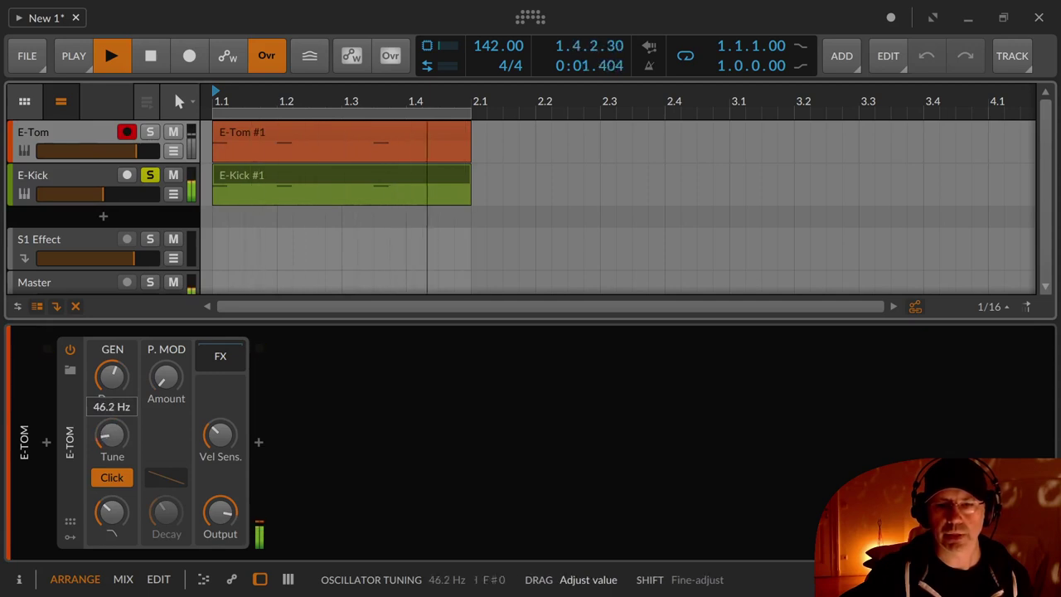
# Compare the equally tuned E-Tom and E-Kick by soloing them in turn, ending on E-Tom, and stop playback
pyautogui.click(150, 133)
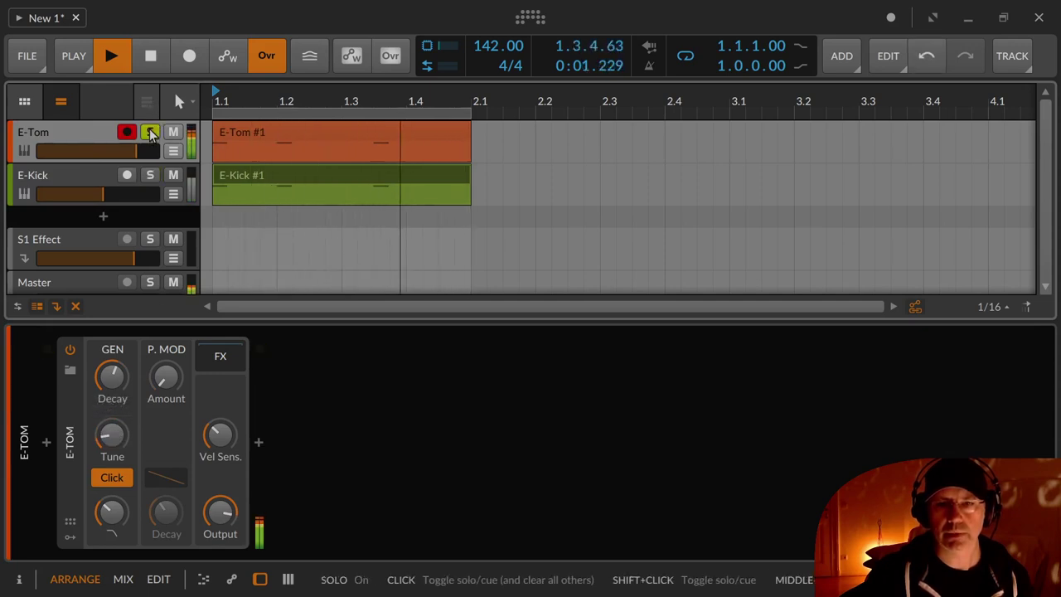
pyautogui.click(151, 174)
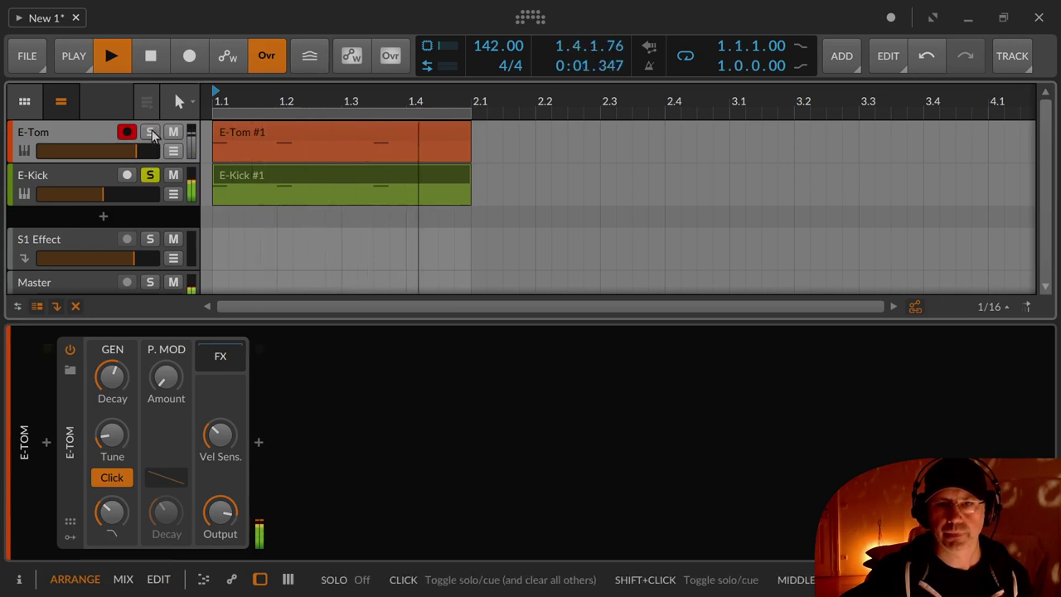
pyautogui.click(150, 133)
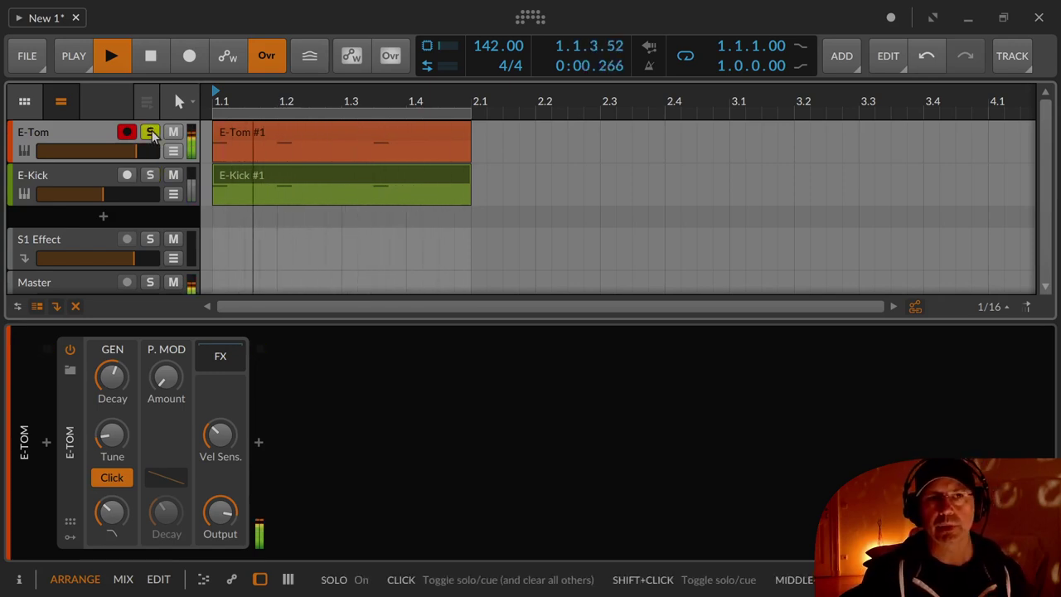
pyautogui.click(150, 175)
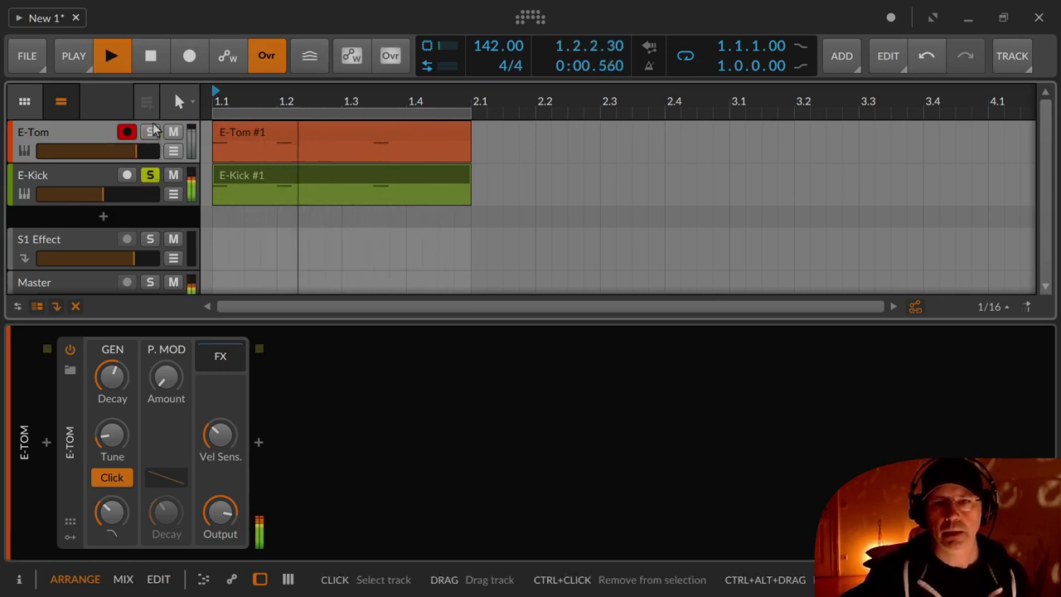
pyautogui.click(150, 133)
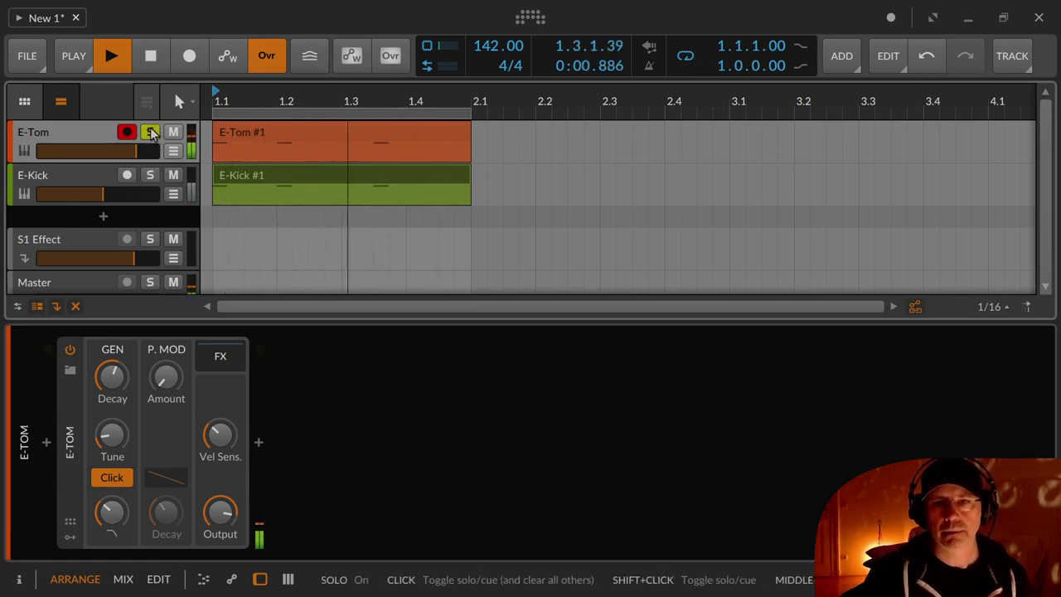
pyautogui.press('space')
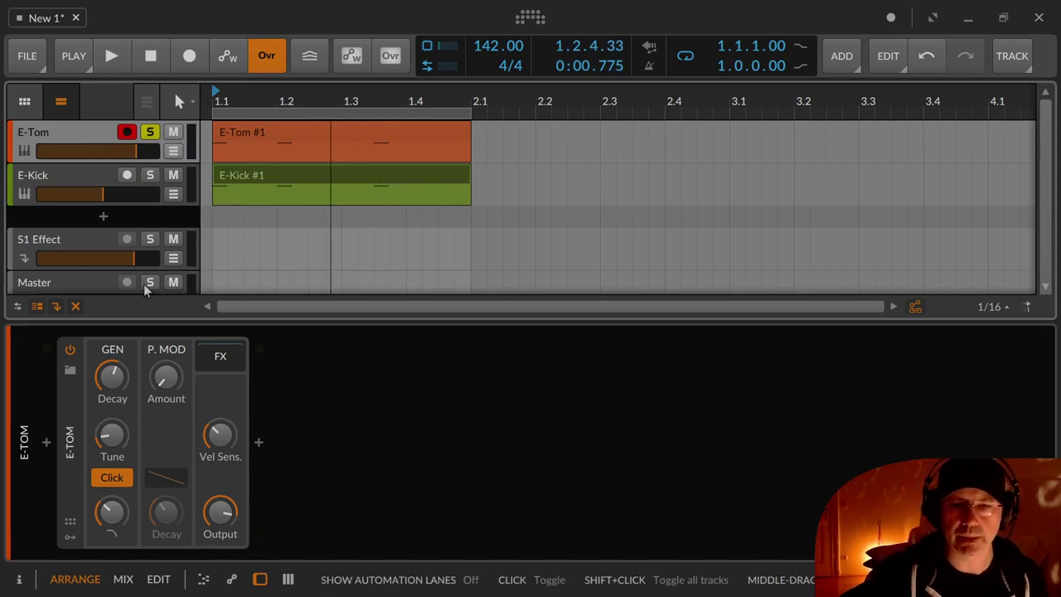
# Raise the E-Tom's oscillator tuning to 93.6 Hz during playback and compare its attack click off and on, leaving it on
pyautogui.press('space')
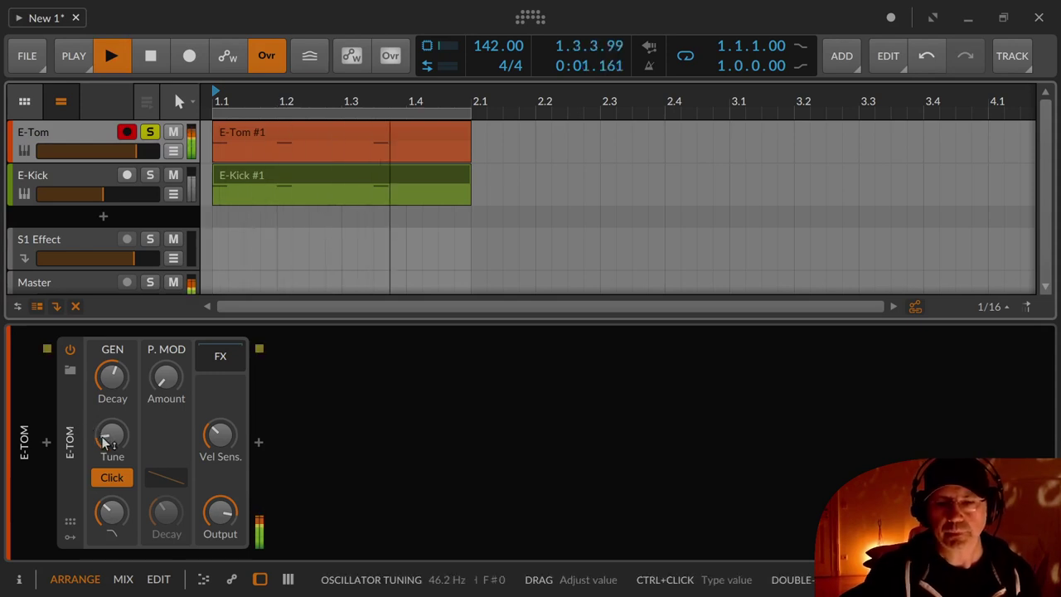
pyautogui.moveTo(105, 443)
pyautogui.mouseDown()
pyautogui.moveTo(105, 396)
pyautogui.moveTo(105, 425)
pyautogui.mouseUp()
pyautogui.click(108, 478)
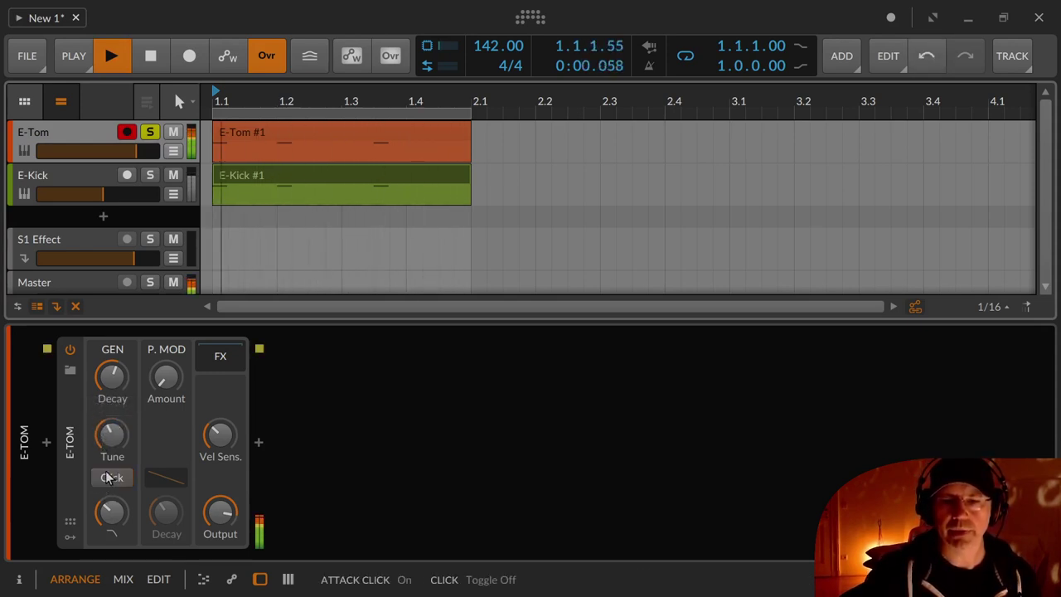
pyautogui.click(109, 479)
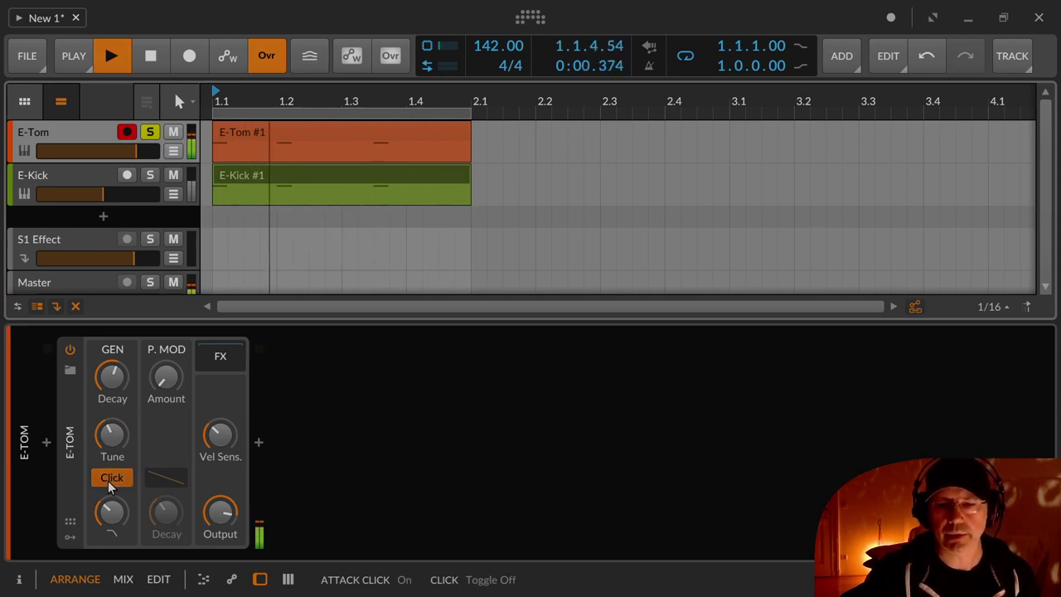
pyautogui.click(108, 479)
pyautogui.click(108, 479)
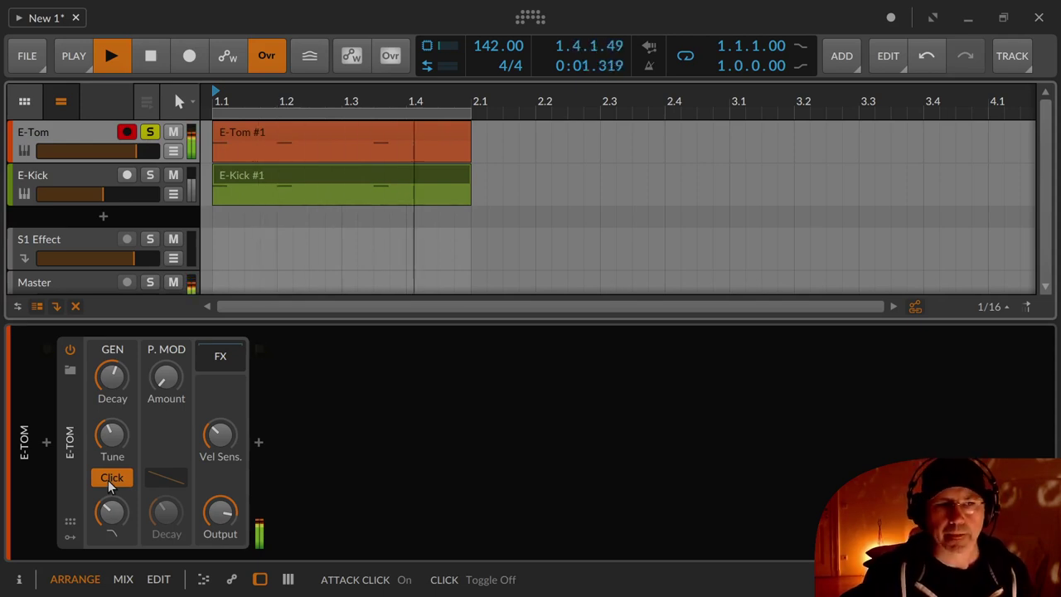
pyautogui.press('space')
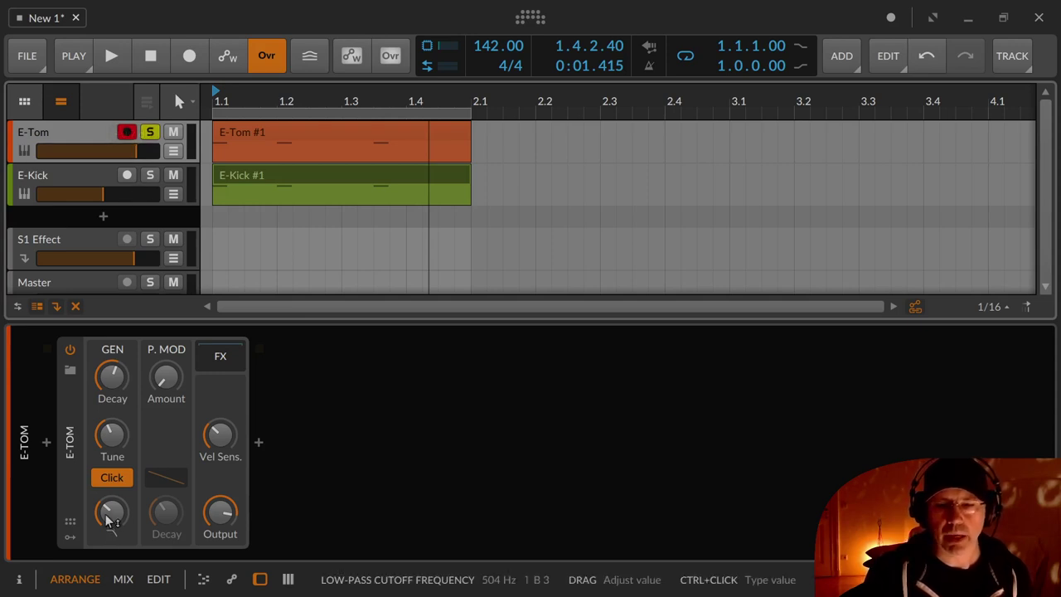
# Adjust the E-Tom's low-pass cutoff during playback, stop playback, and raise the pitch modulation amount slightly above zero
pyautogui.press('space')
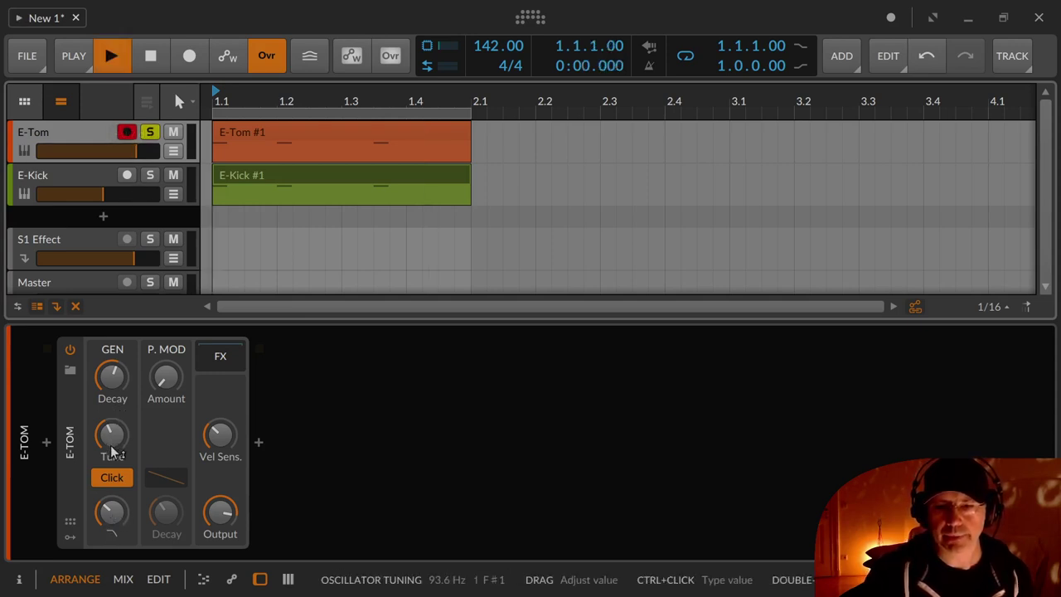
pyautogui.moveTo(114, 511)
pyautogui.mouseDown()
pyautogui.moveTo(114, 571)
pyautogui.moveTo(113, 396)
pyautogui.moveTo(114, 511)
pyautogui.mouseUp()
pyautogui.press('space')
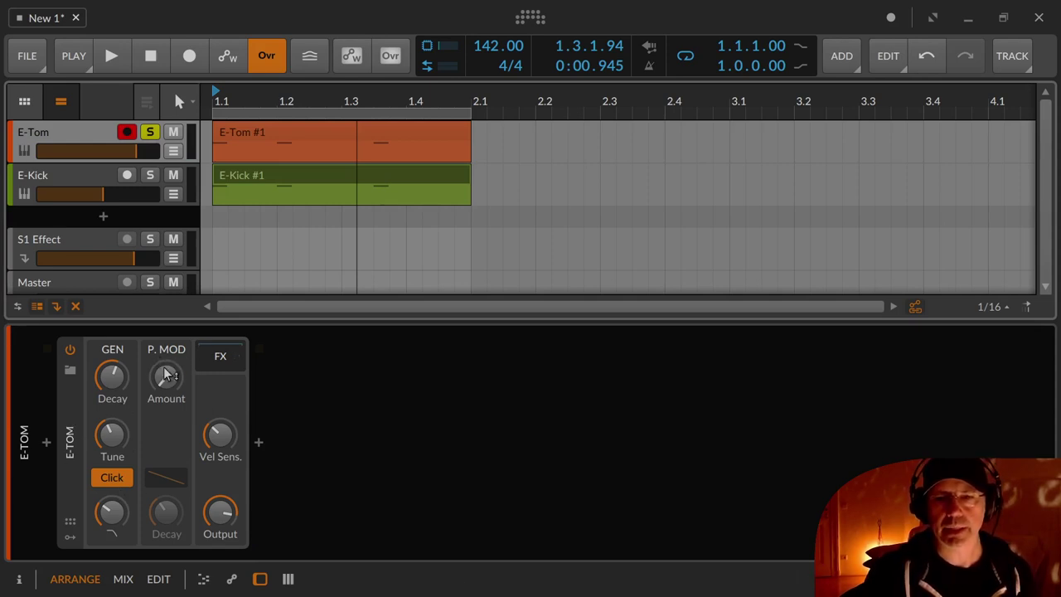
pyautogui.moveTo(166, 378); pyautogui.dragTo(166, 374)
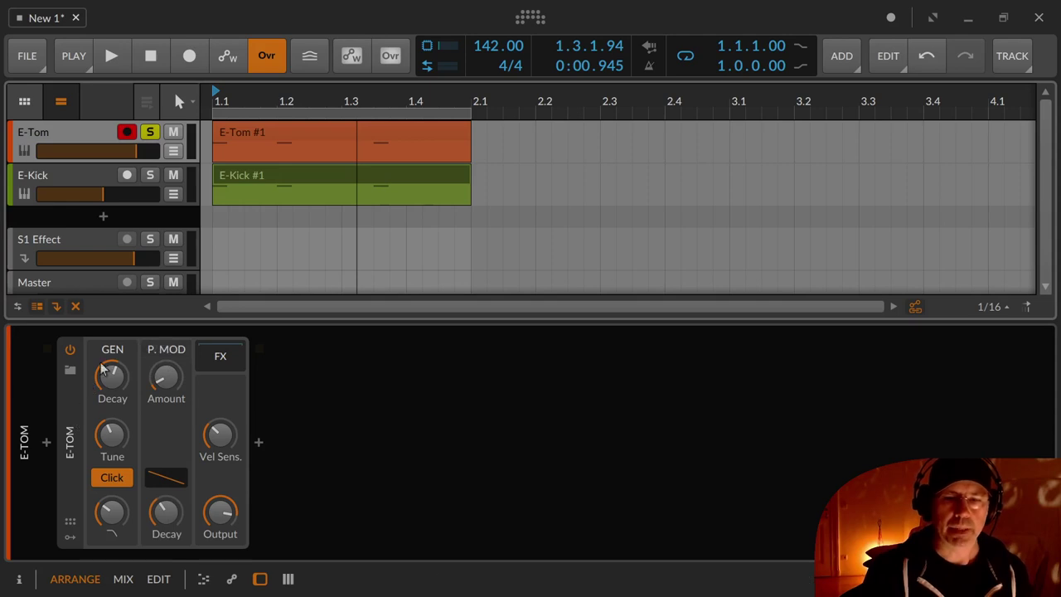
# Audition the E-Tom, slightly raise its oscillator tuning, and set the pitch modulation amount to about +24.86 st
pyautogui.press('space')
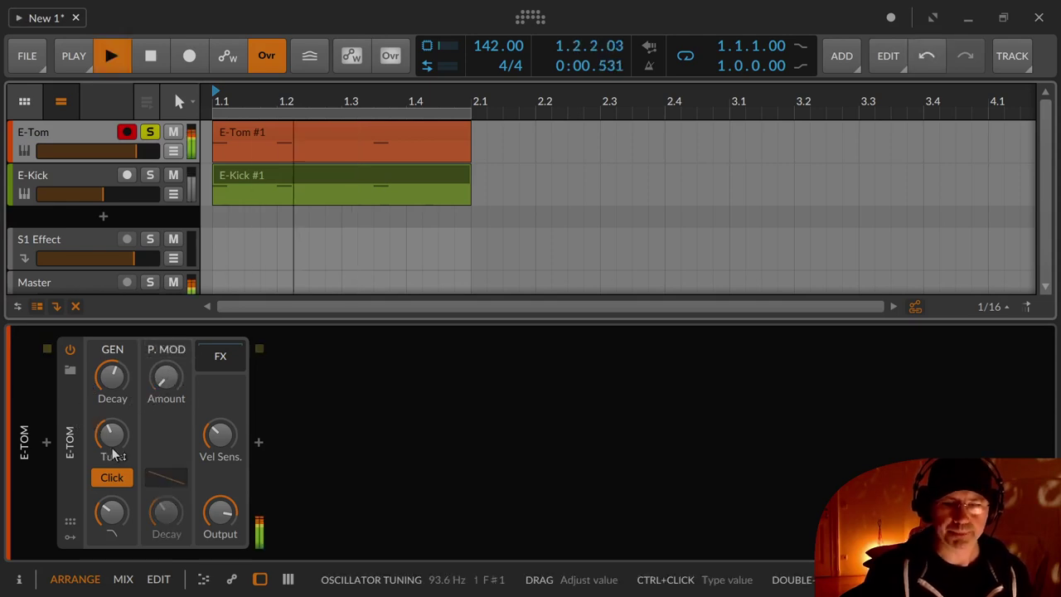
pyautogui.press('space')
pyautogui.moveTo(165, 377); pyautogui.dragTo(170, 377)
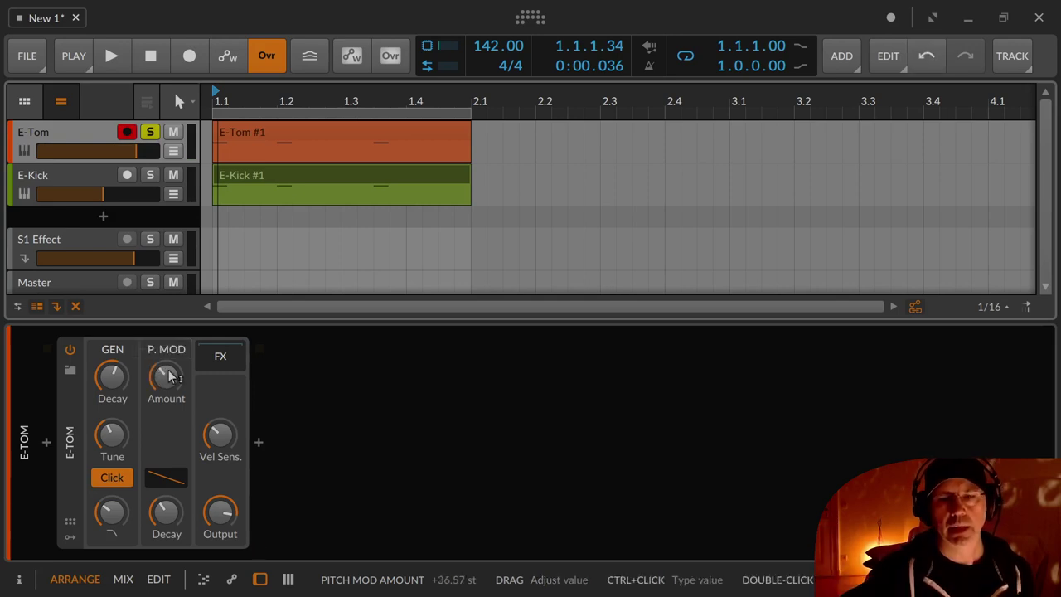
pyautogui.moveTo(114, 440); pyautogui.dragTo(114, 440)
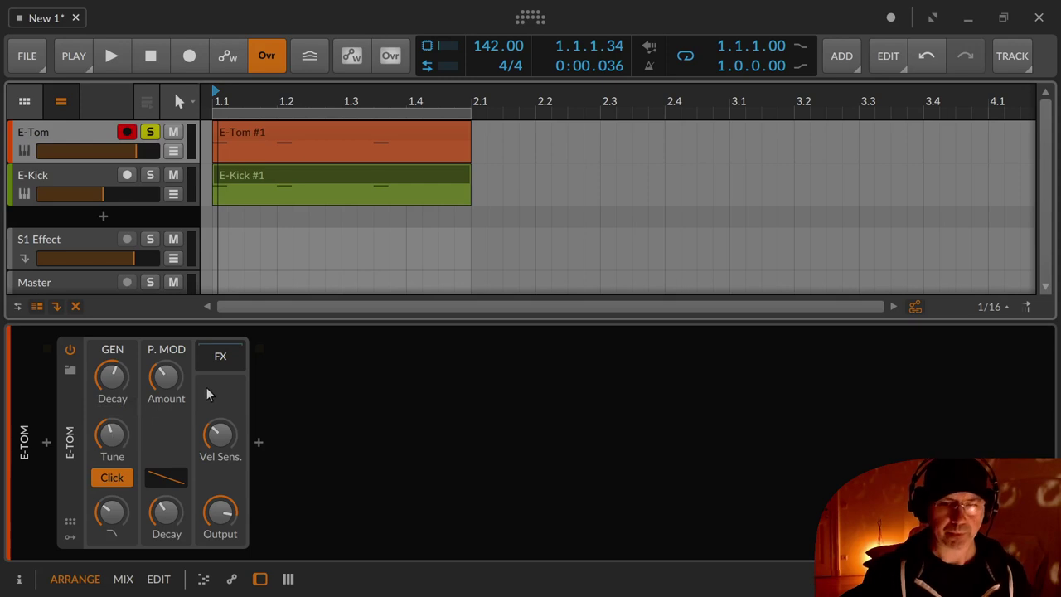
pyautogui.moveTo(166, 377); pyautogui.dragTo(165, 365)
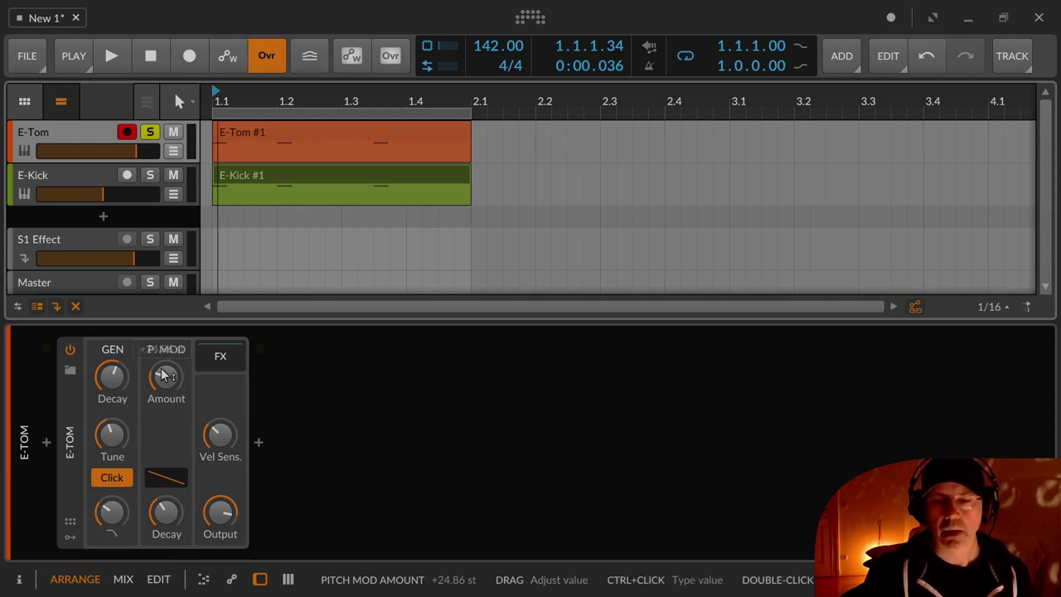
# Raise the pitch modulation amount to +51.14 st and lengthen the pitch modulation decay during playback, and stop playback
pyautogui.press('space')
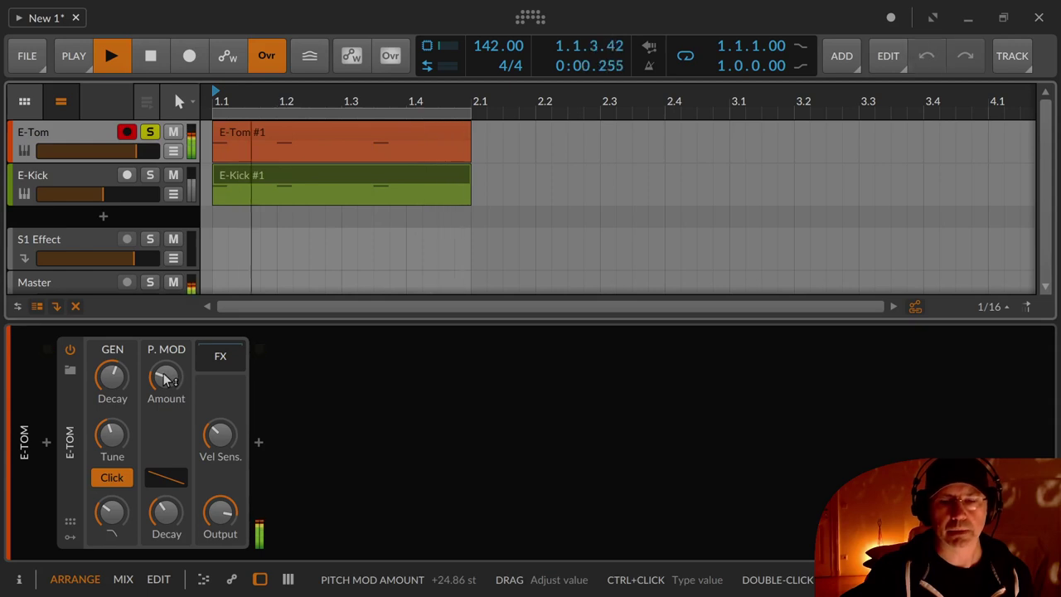
pyautogui.moveTo(166, 379); pyautogui.dragTo(166, 355)
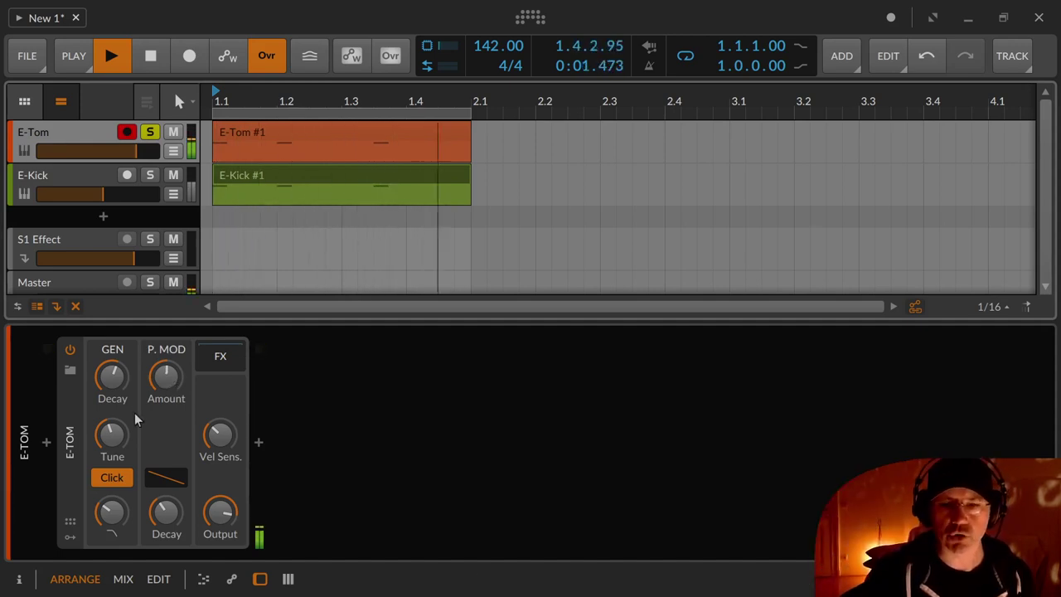
pyautogui.moveTo(165, 512); pyautogui.dragTo(165, 489)
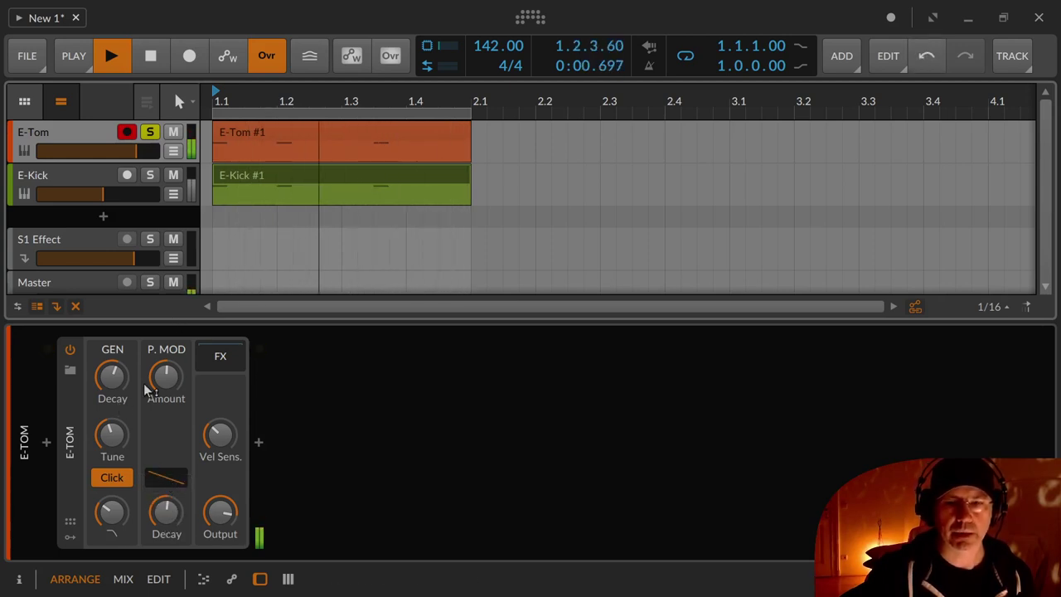
pyautogui.press('space')
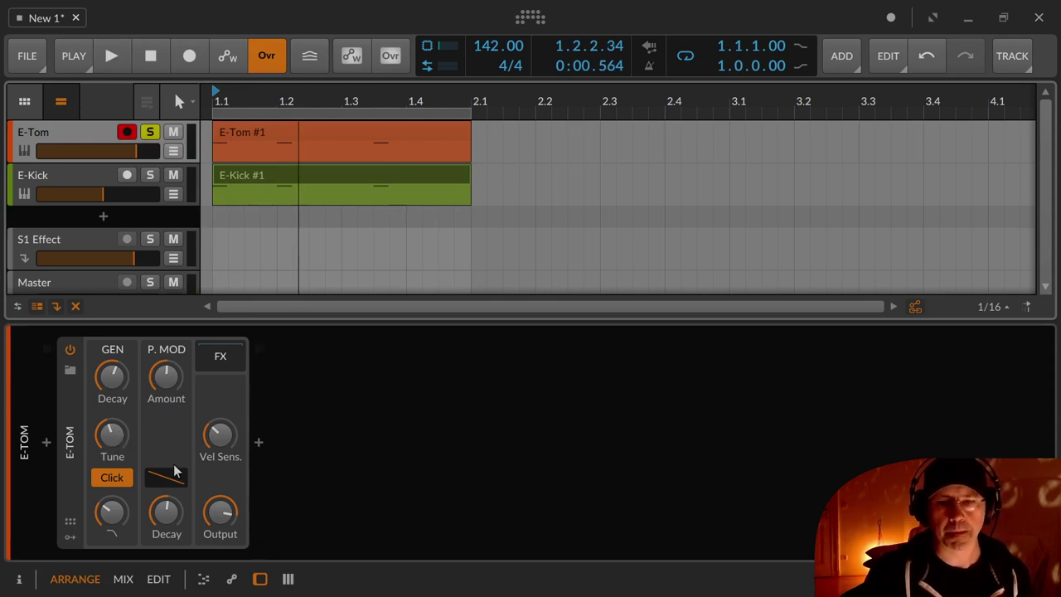
# Compare a longer and a shorter pitch modulation decay time by playing the E-Tom, ending on the shorter one with playback stopped
pyautogui.press('space')
pyautogui.press('space')
pyautogui.moveTo(166, 507); pyautogui.dragTo(166, 469)
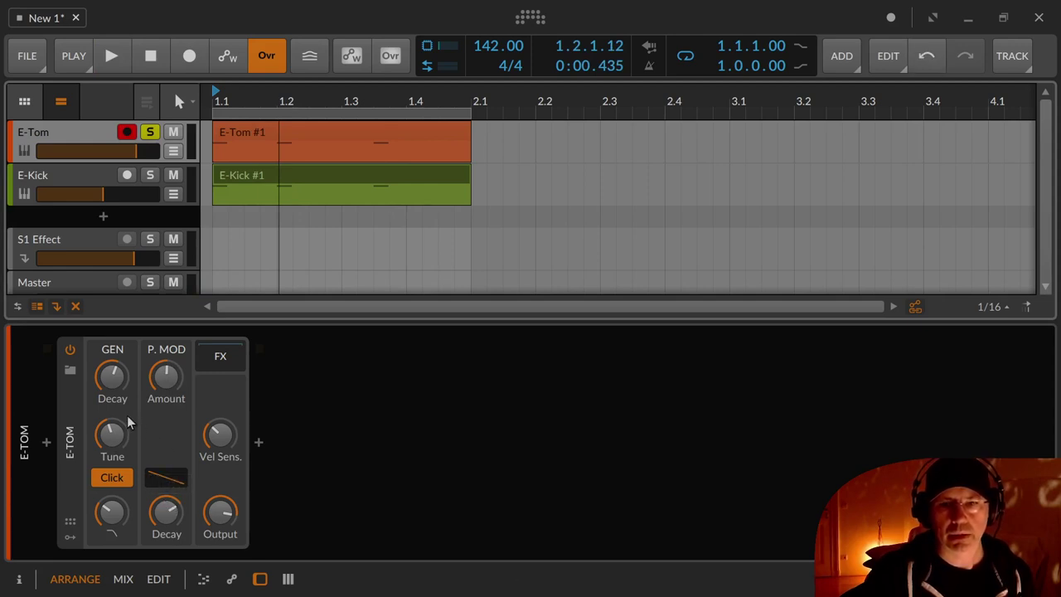
pyautogui.press('space')
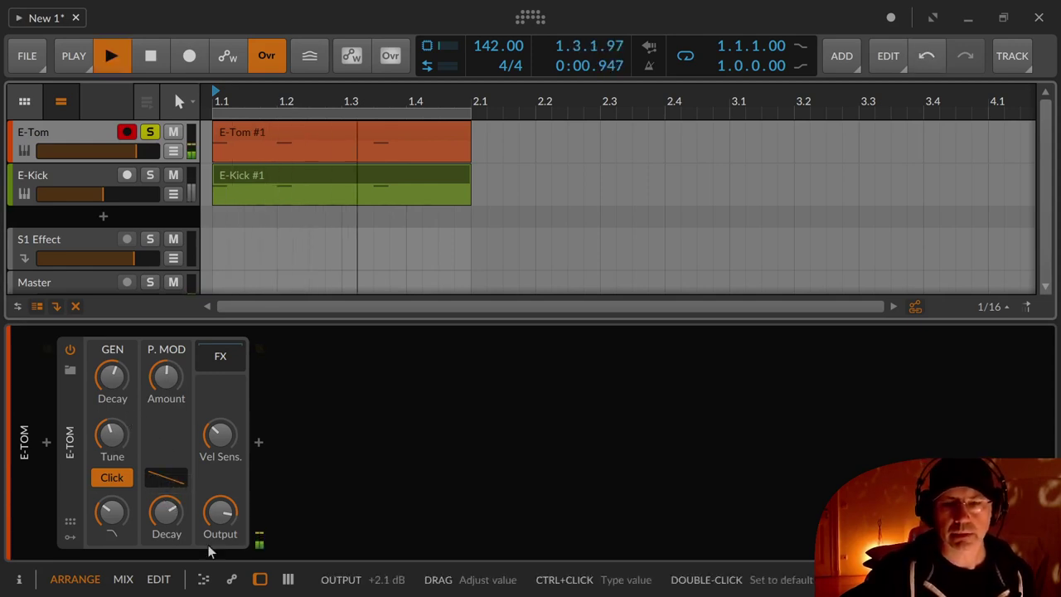
pyautogui.moveTo(172, 517); pyautogui.dragTo(174, 539)
pyautogui.press('space')
pyautogui.press('space')
pyautogui.press('space')
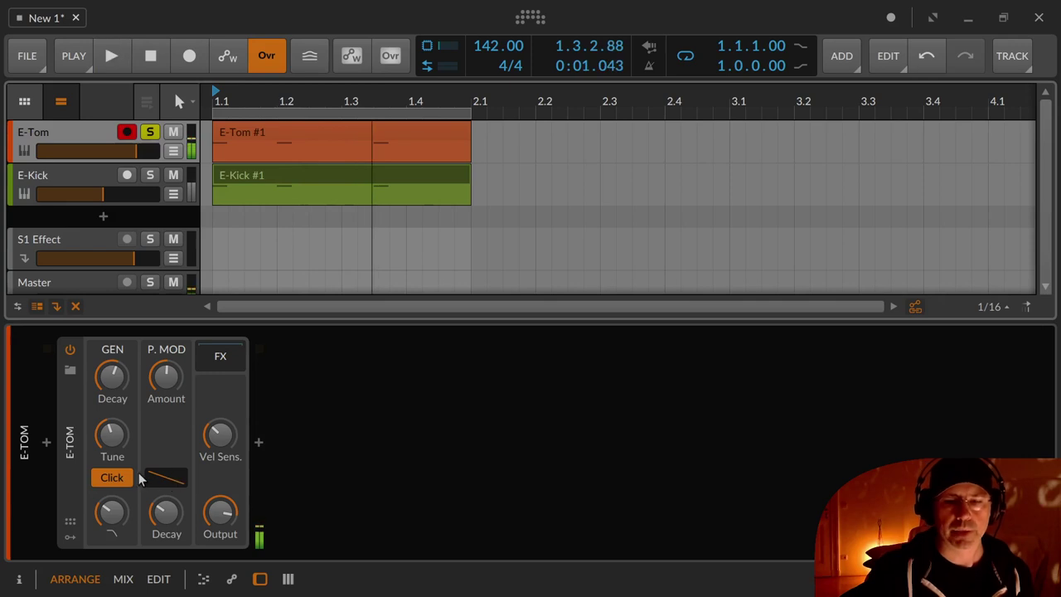
# Try a 32.0 % pitch modulation decay shape, reset it to 0.00 %, and bend it to about -73.7 %
pyautogui.click(175, 490)
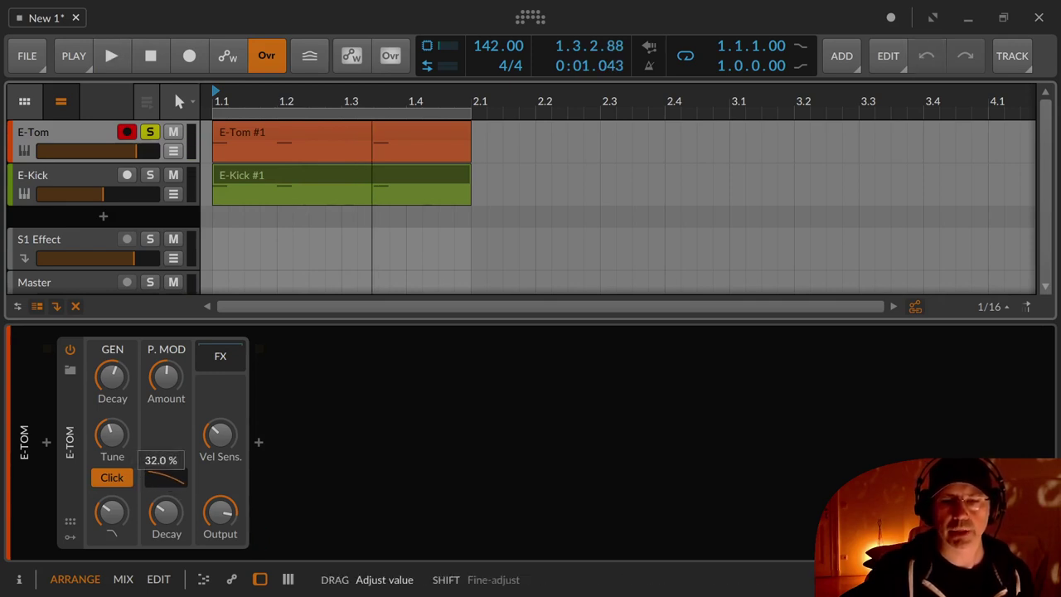
pyautogui.doubleClick(165, 478)
pyautogui.click(178, 478)
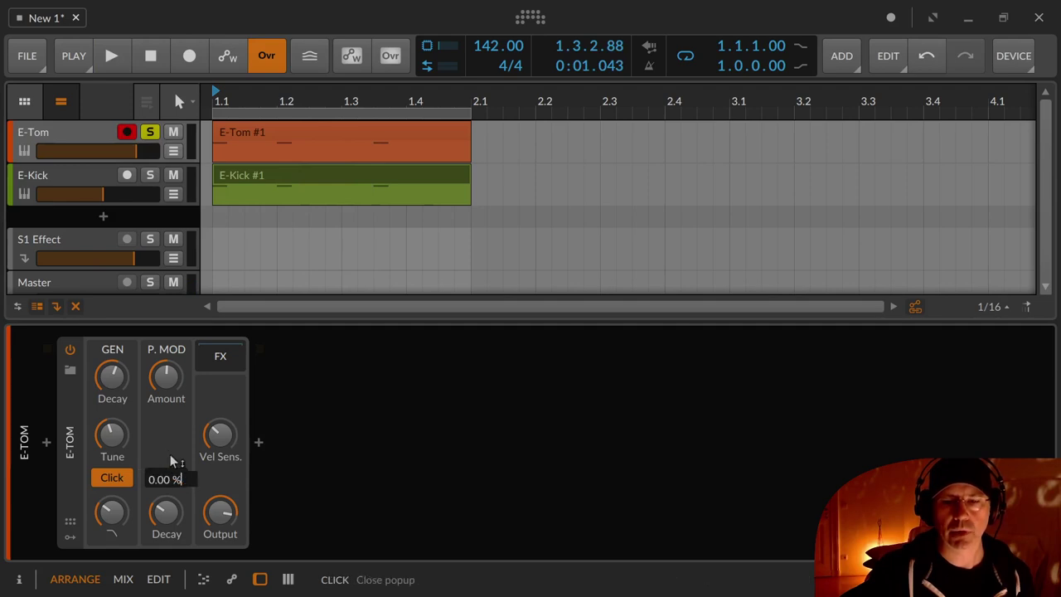
pyautogui.click(166, 445)
pyautogui.click(171, 483)
pyautogui.moveTo(166, 479); pyautogui.dragTo(171, 520)
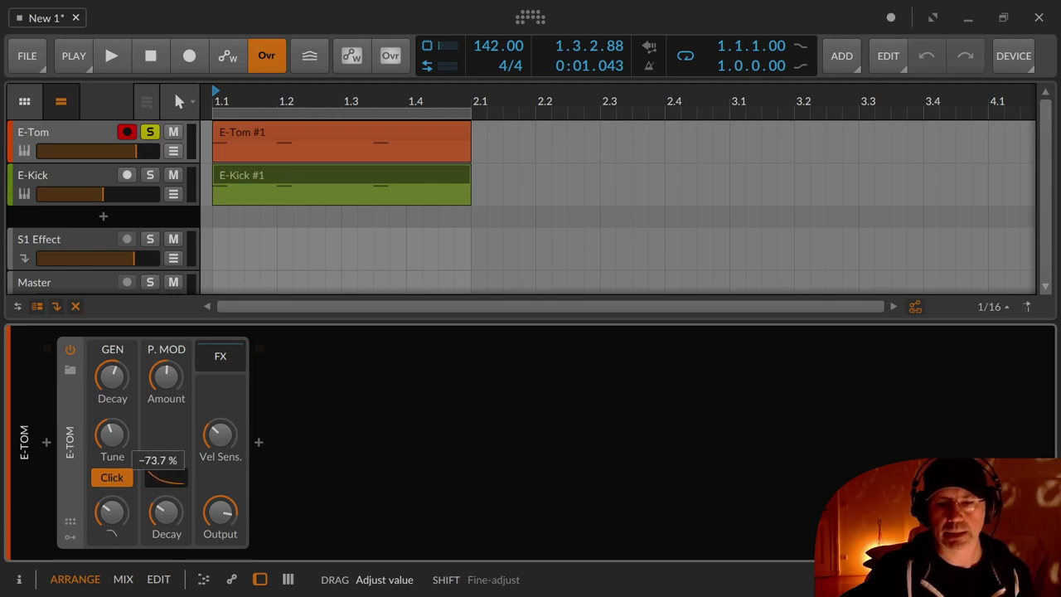
# Adjust the pitch modulation decay shape to about -78.9 % while the E-Tom plays, and stop playback
pyautogui.press('space')
pyautogui.moveTo(171, 481)
pyautogui.mouseDown()
pyautogui.moveTo(171, 389)
pyautogui.moveTo(171, 489)
pyautogui.moveTo(165, 479)
pyautogui.mouseUp()
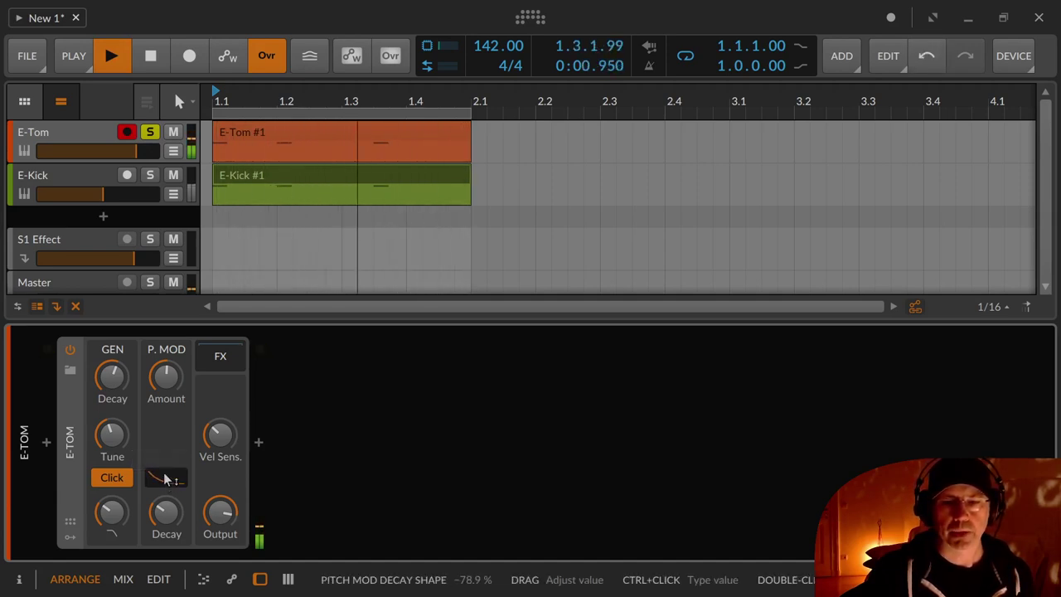
pyautogui.press('space')
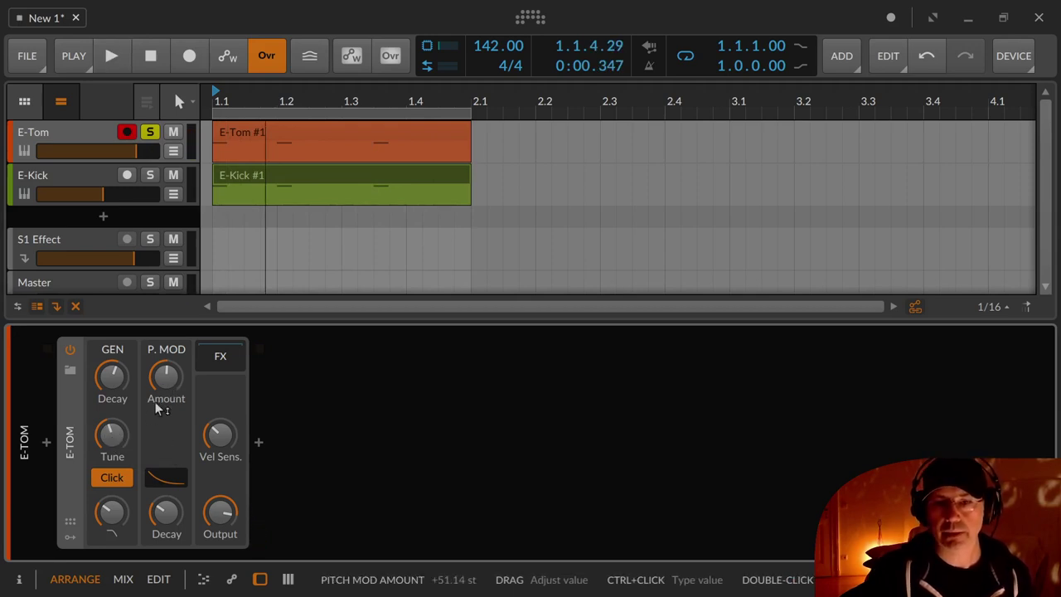
# Lower the oscillator tuning to about 56.5 Hz during playback and reset the pitch modulation decay shape to linear
pyautogui.press('space')
pyautogui.moveTo(112, 440); pyautogui.dragTo(112, 474)
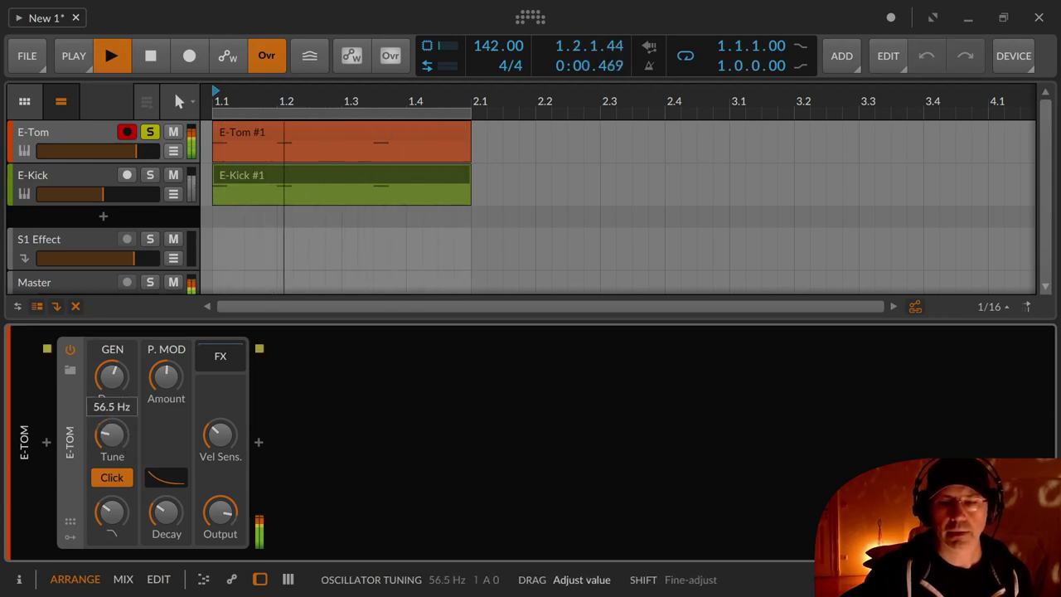
pyautogui.moveTo(164, 379); pyautogui.dragTo(164, 379)
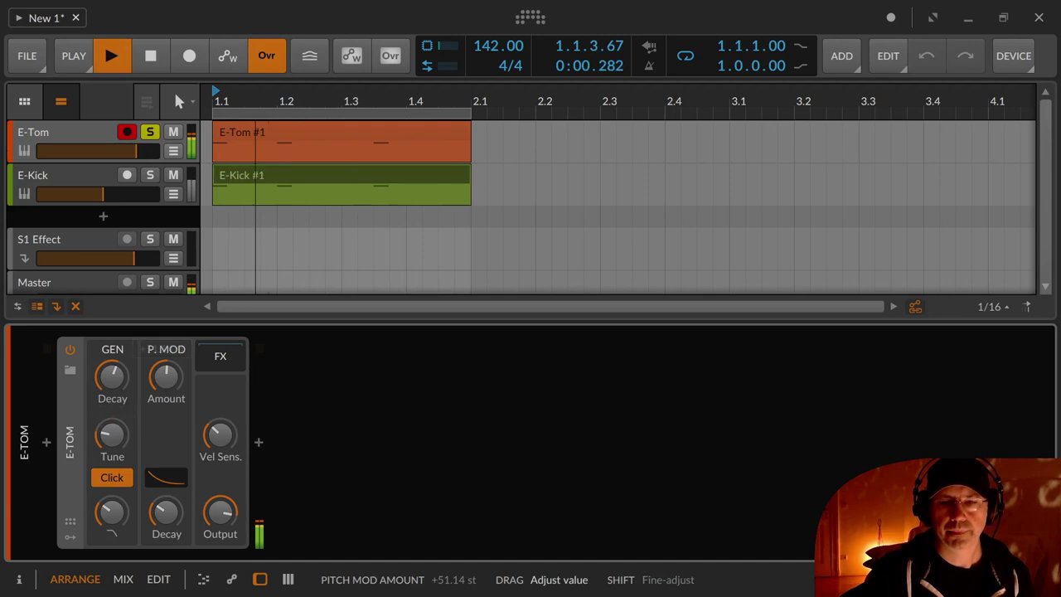
pyautogui.doubleClick(163, 481)
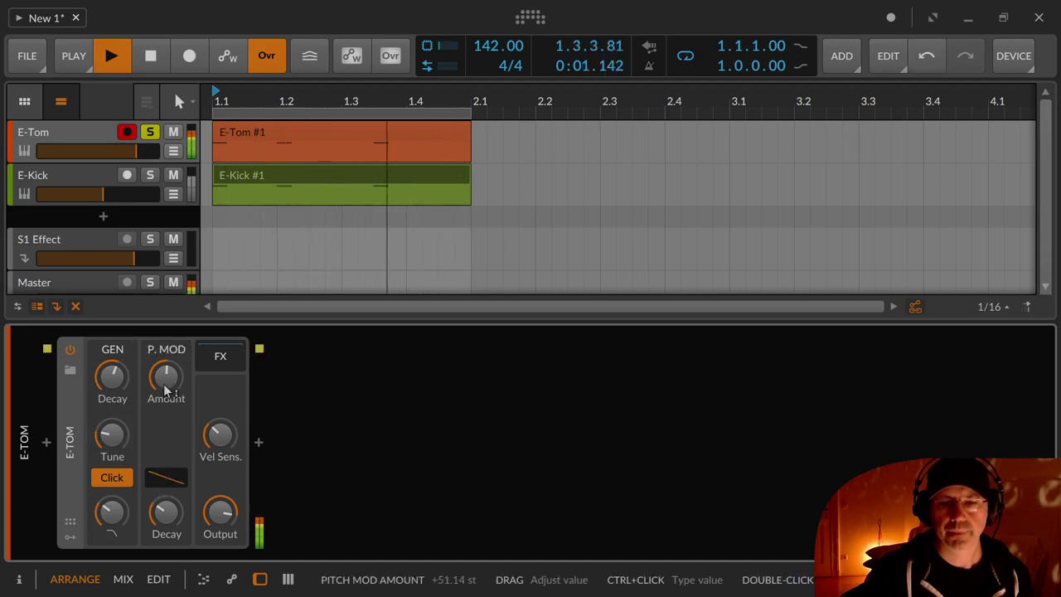
# Increase the pitch modulation amount, set its decay shape to 100 % and decay time to 17.7 ms, and stop playback
pyautogui.moveTo(166, 379); pyautogui.dragTo(166, 398)
pyautogui.moveTo(160, 508); pyautogui.dragTo(160, 517)
pyautogui.moveTo(166, 387); pyautogui.dragTo(166, 370)
pyautogui.moveTo(166, 477); pyautogui.dragTo(166, 390)
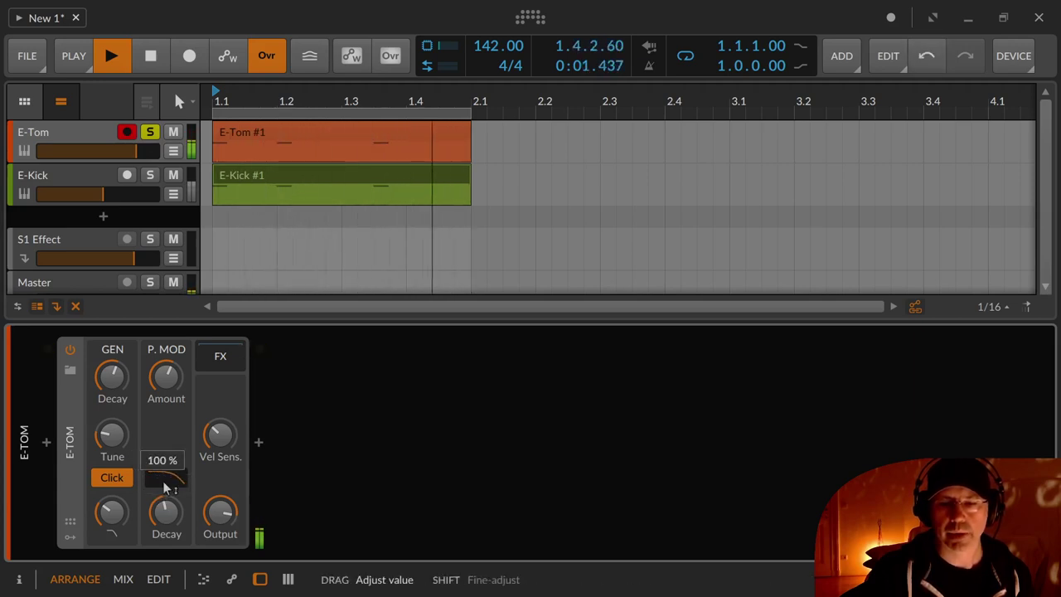
pyautogui.moveTo(166, 513); pyautogui.dragTo(163, 522)
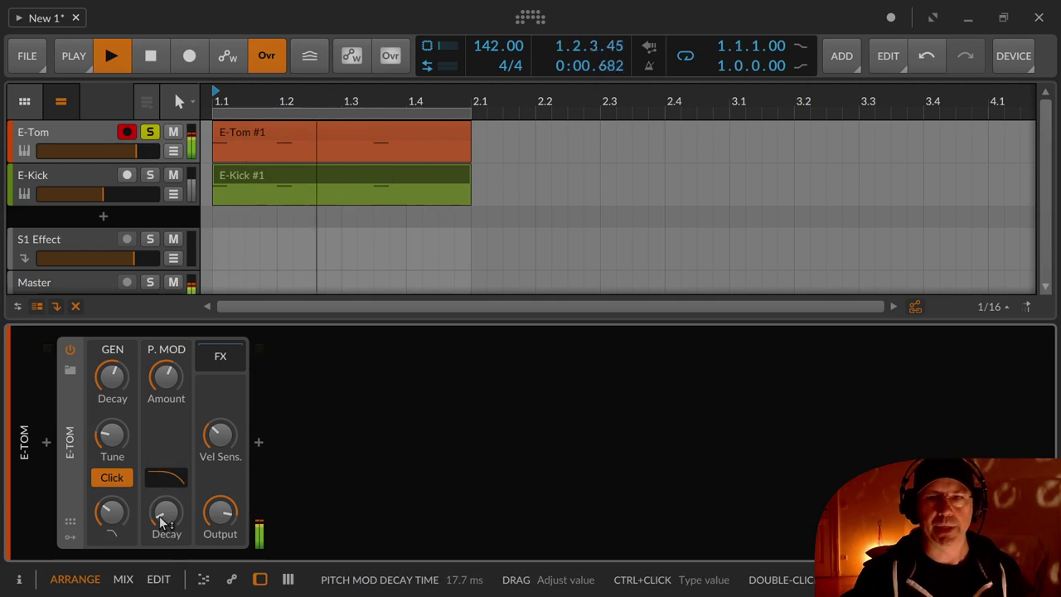
pyautogui.press('space')
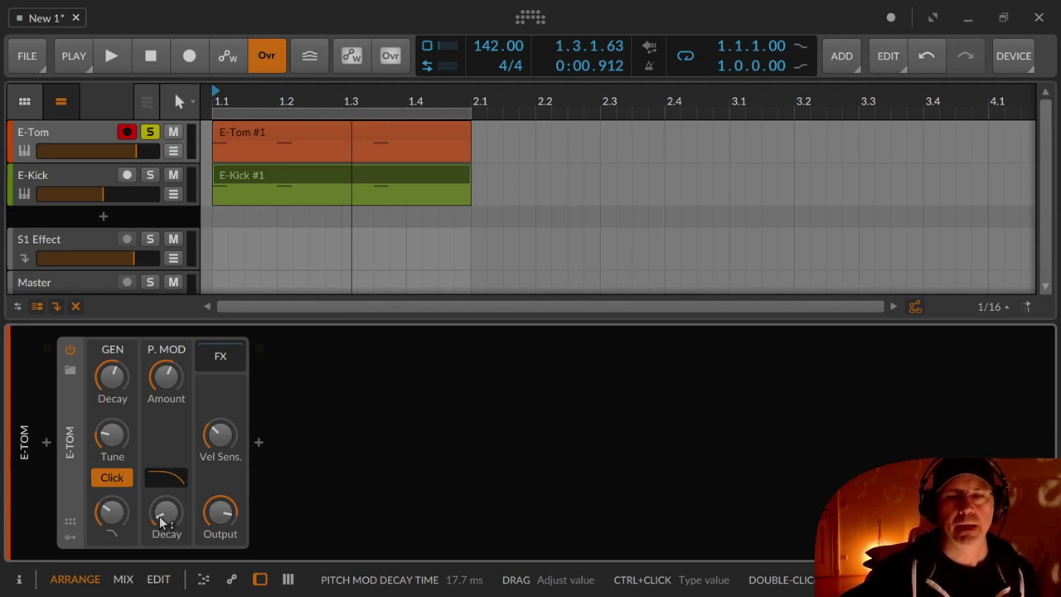
# Show the E-Tom's FX chain and hide it again
pyautogui.click(220, 358)
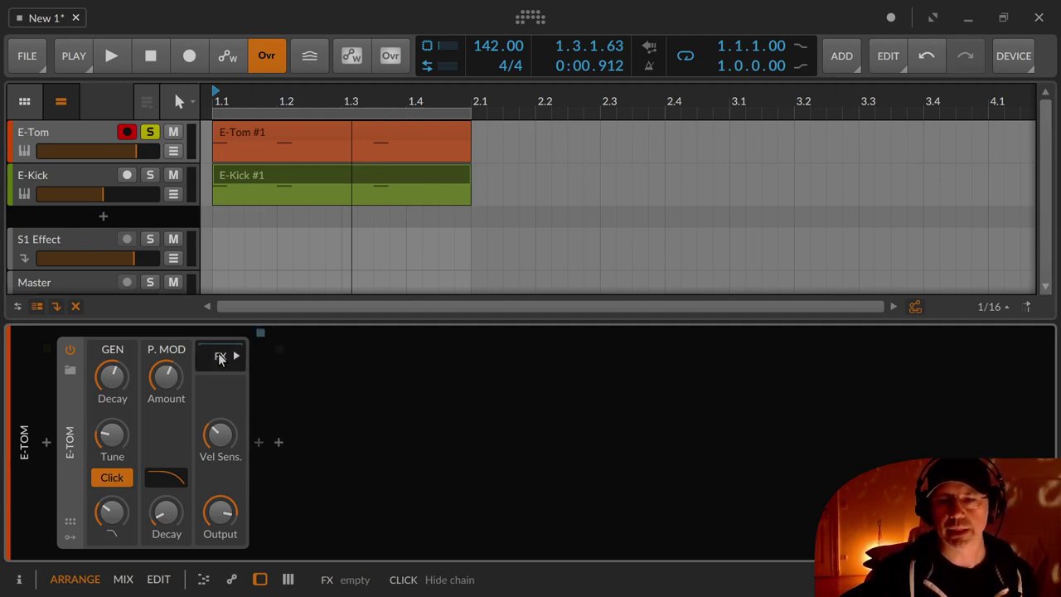
pyautogui.click(221, 358)
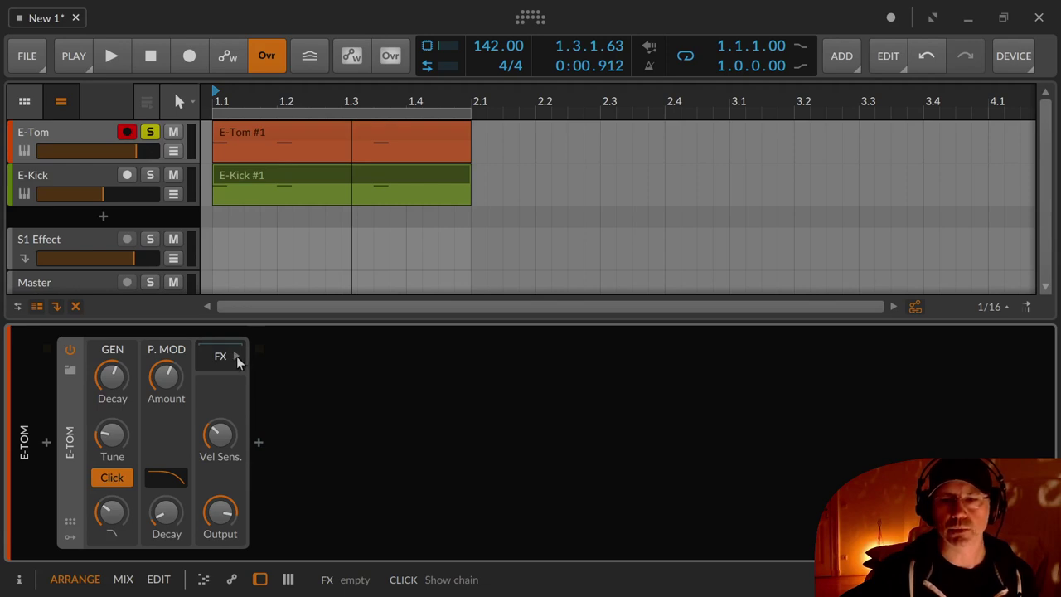
# Demonstrate the velocity sensitivity at +30.3 dB, 0.0 dB and +60.0 dB, and leave it near the middle of its range
pyautogui.moveTo(222, 447); pyautogui.dragTo(223, 406)
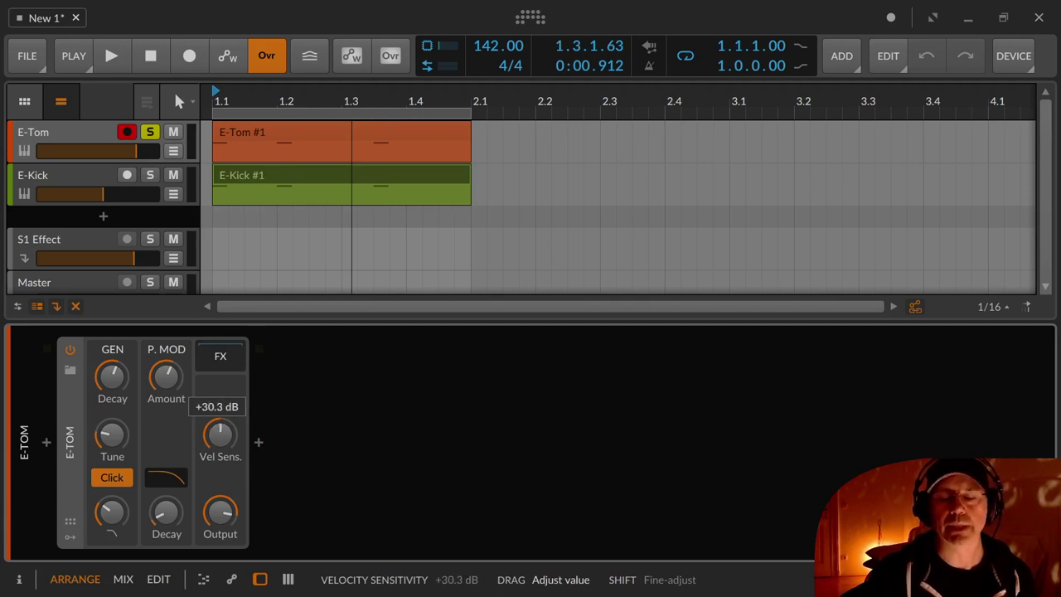
pyautogui.moveTo(222, 419); pyautogui.dragTo(222, 418)
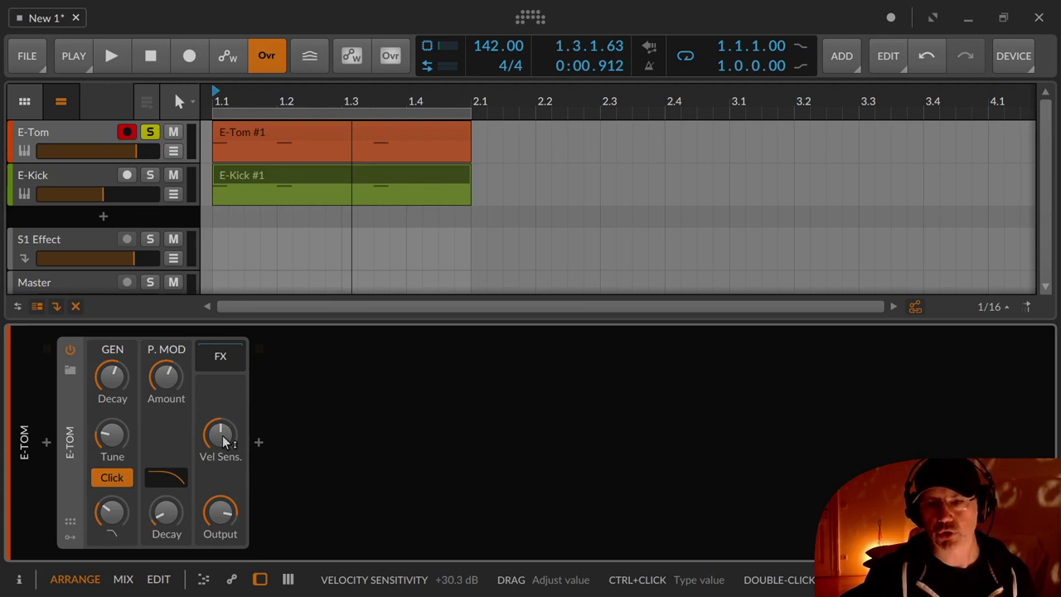
pyautogui.doubleClick(222, 442)
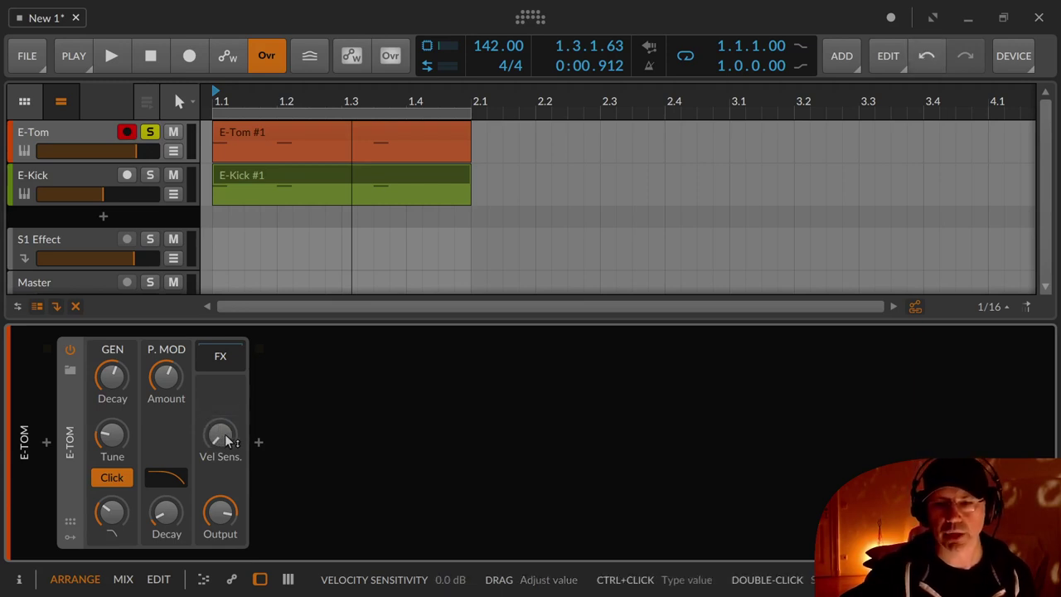
pyautogui.moveTo(228, 441); pyautogui.dragTo(224, 366)
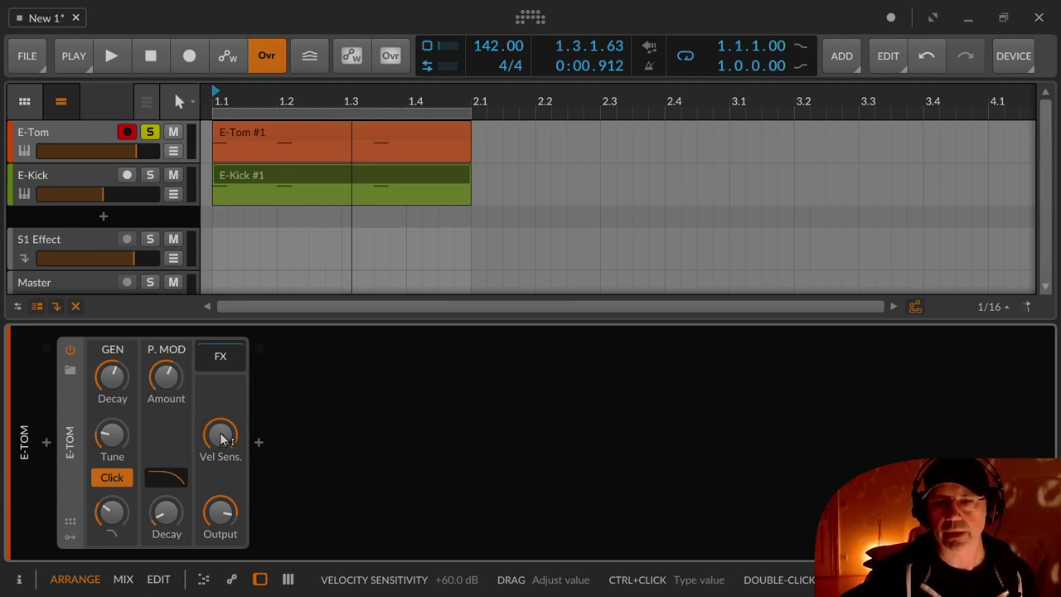
pyautogui.moveTo(222, 439); pyautogui.dragTo(222, 476)
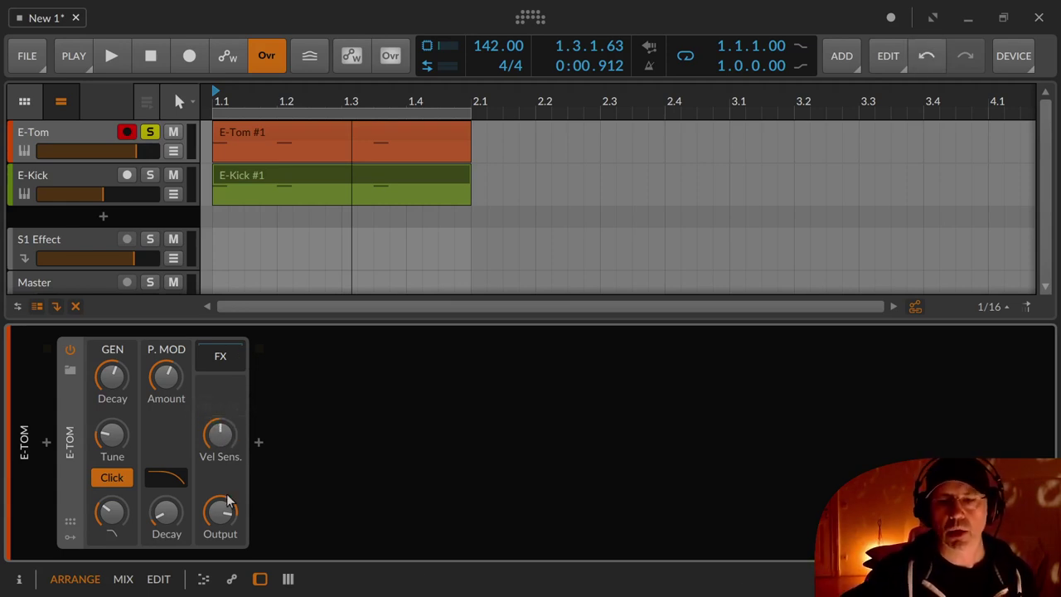